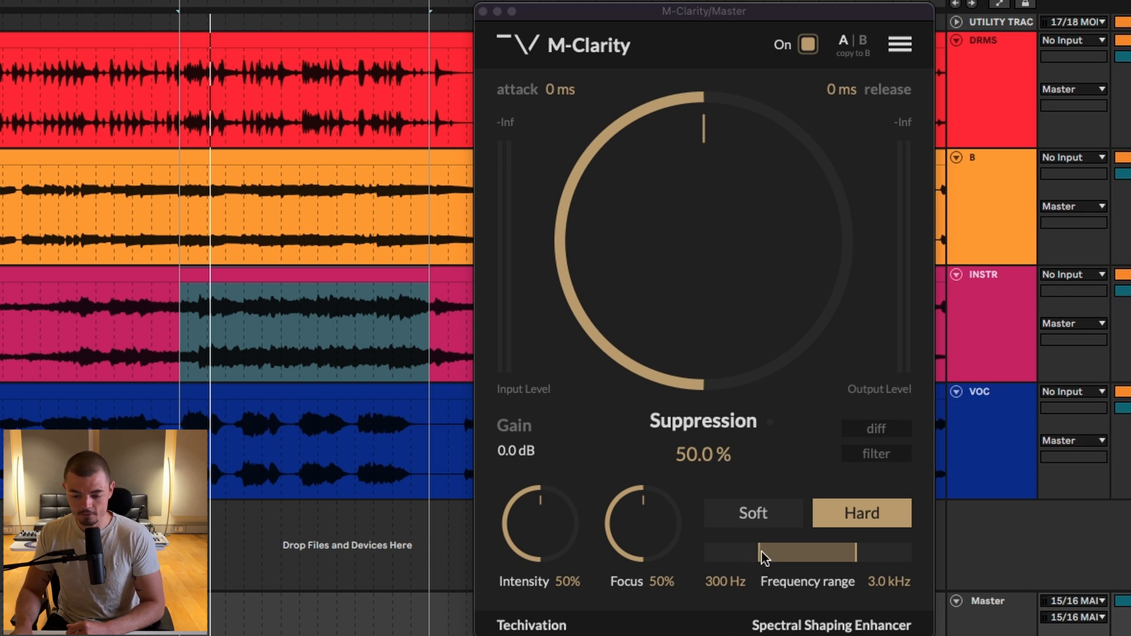
# Lower the frequency range's start to 289 Hz and audition the loop with suppression at 0%, at 100%, and with M-Clarity bypassed
pyautogui.moveTo(761, 553); pyautogui.dragTo(758, 558)
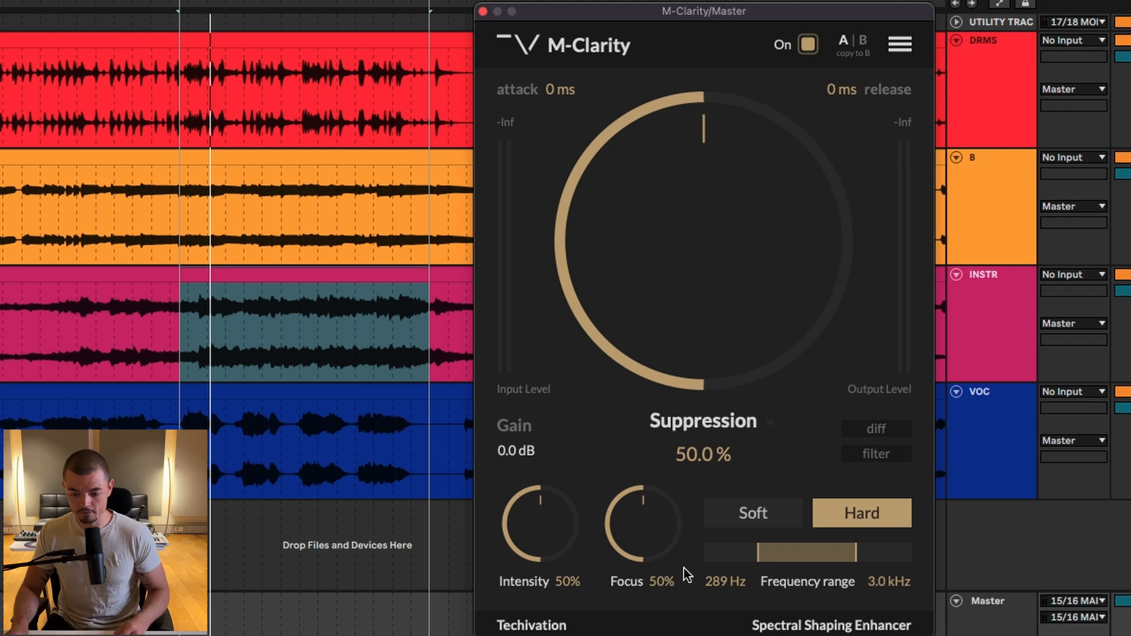
pyautogui.moveTo(690, 344); pyautogui.dragTo(690, 407)
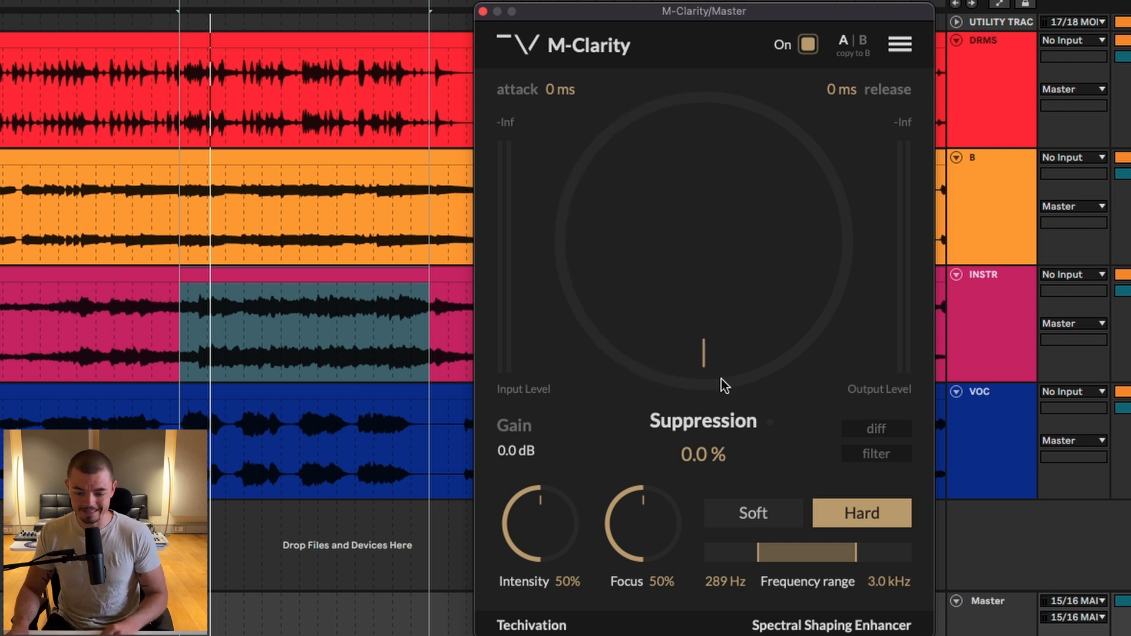
pyautogui.press('space')
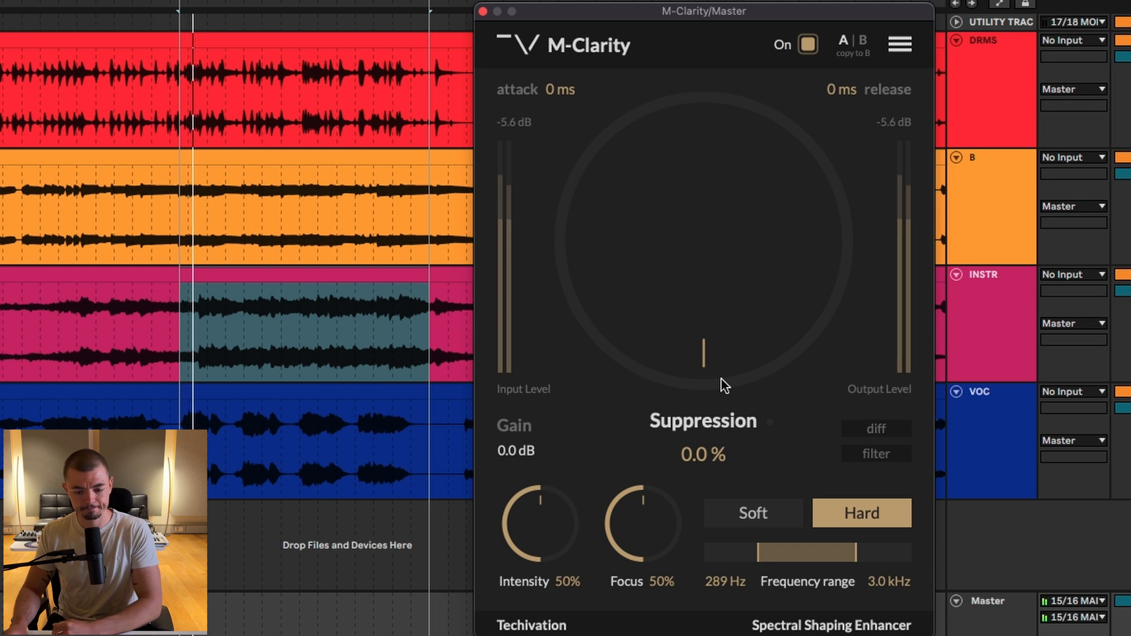
pyautogui.moveTo(726, 330); pyautogui.dragTo(736, 88)
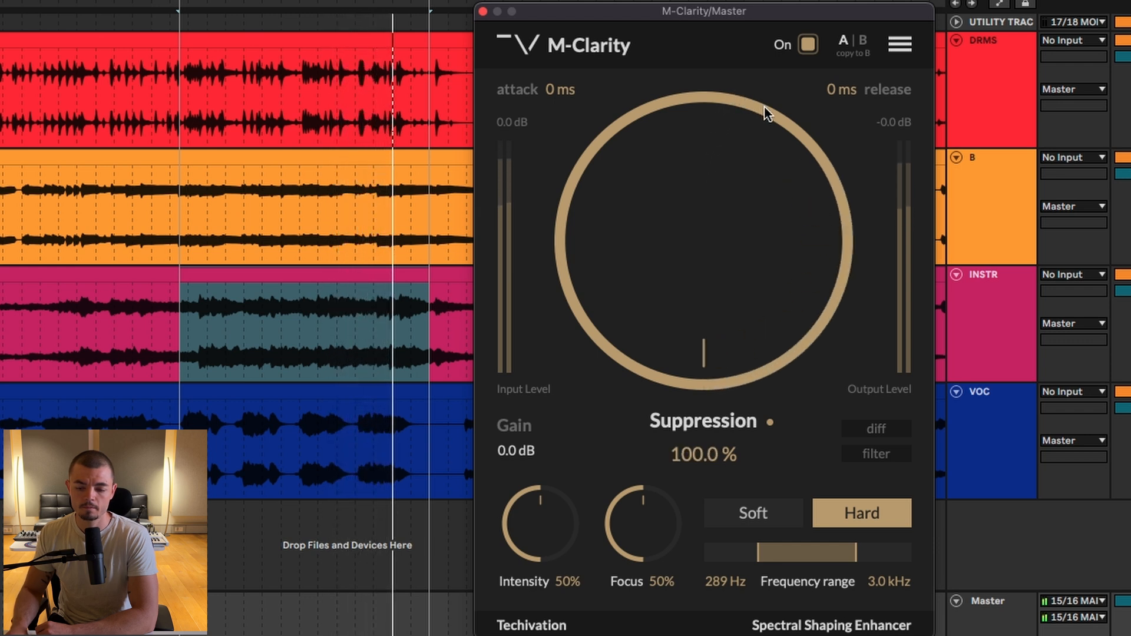
pyautogui.click(807, 47)
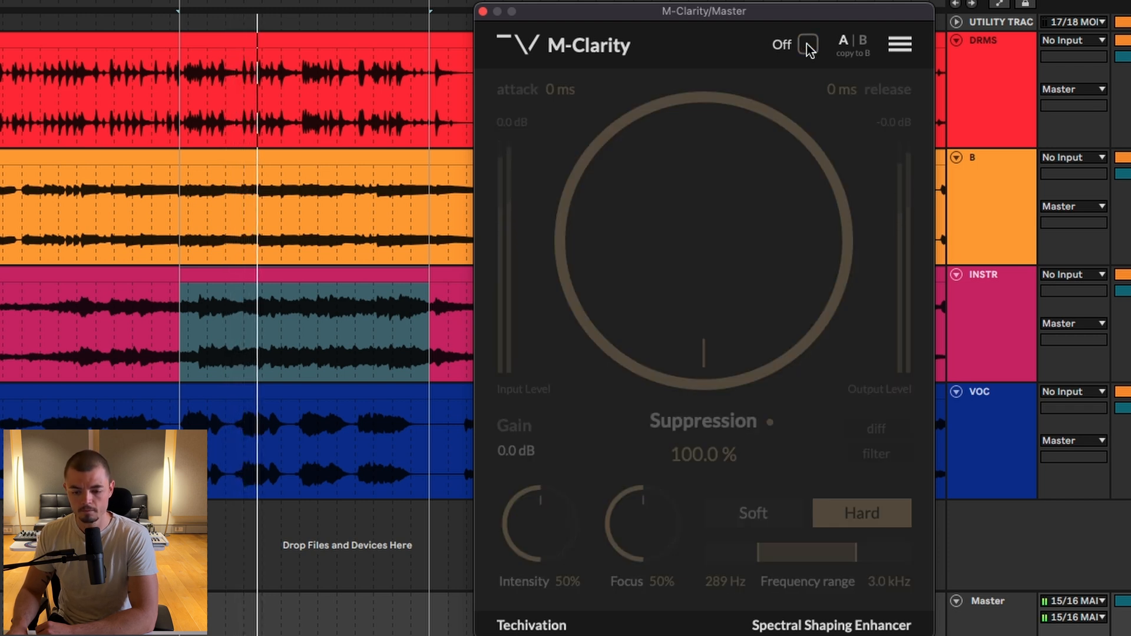
pyautogui.click(808, 46)
# Shift the frequency range to 207 Hz–2.1 kHz and audition suppression at 63.4%, 100% and 0%, ending with playback stopped
pyautogui.moveTo(675, 230); pyautogui.dragTo(676, 321)
pyautogui.moveTo(856, 569); pyautogui.dragTo(750, 563)
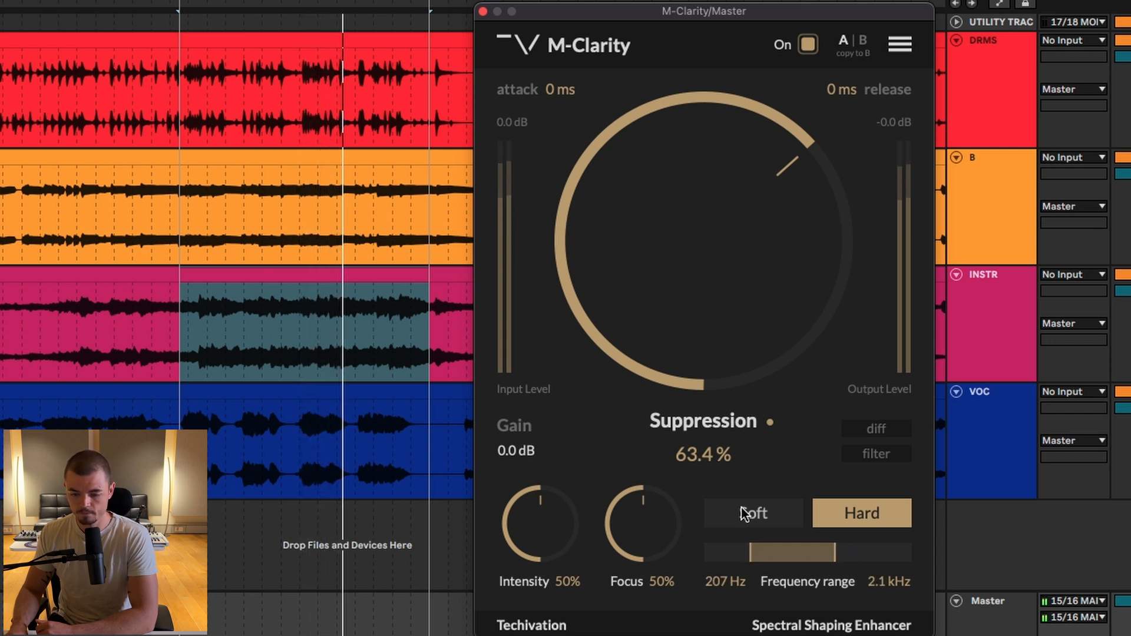
pyautogui.moveTo(697, 252); pyautogui.dragTo(698, 123)
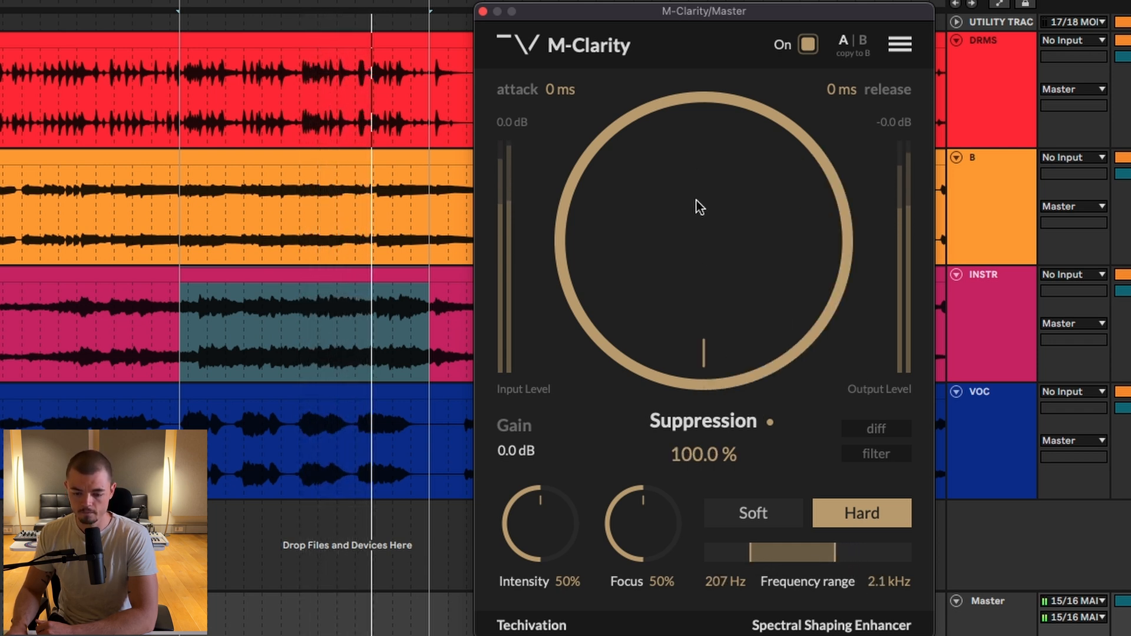
pyautogui.moveTo(681, 183); pyautogui.dragTo(677, 454)
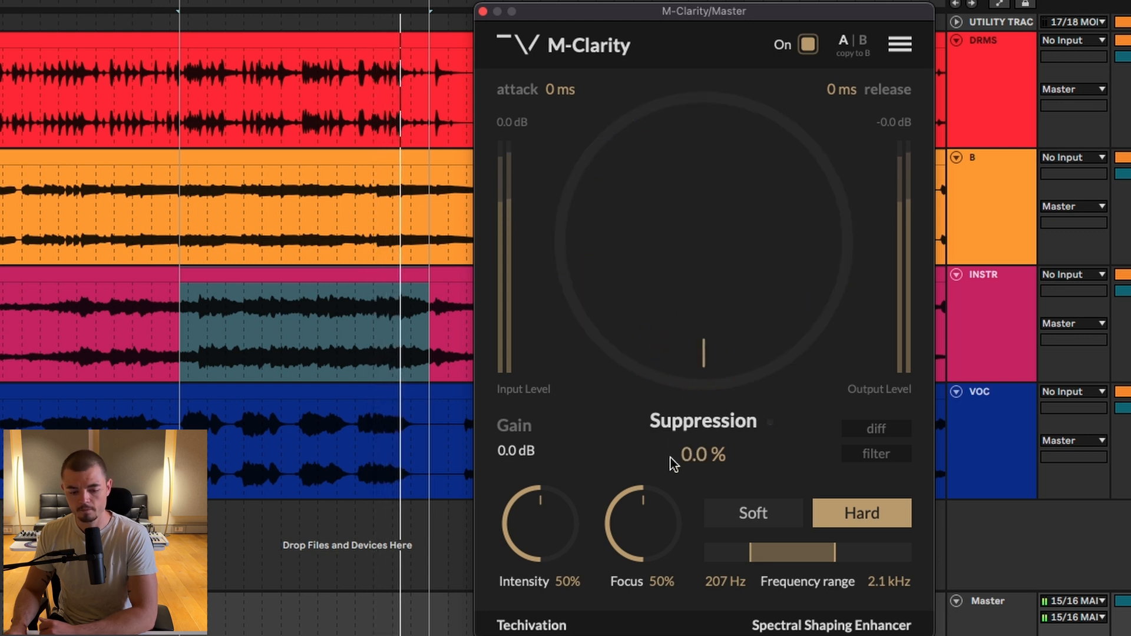
pyautogui.press('space')
# Shorten the arrangement loop from both ends and narrow the M-Clarity frequency range to 348 Hz–1.1 kHz
pyautogui.moveTo(429, 44); pyautogui.dragTo(300, 44)
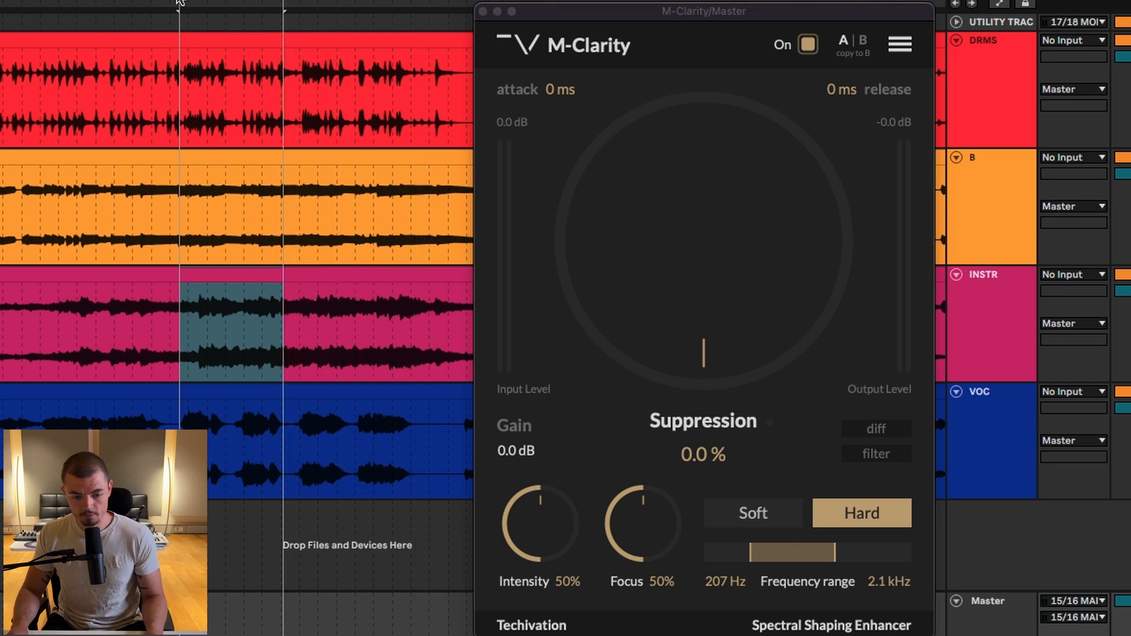
pyautogui.moveTo(178, 11); pyautogui.dragTo(237, 11)
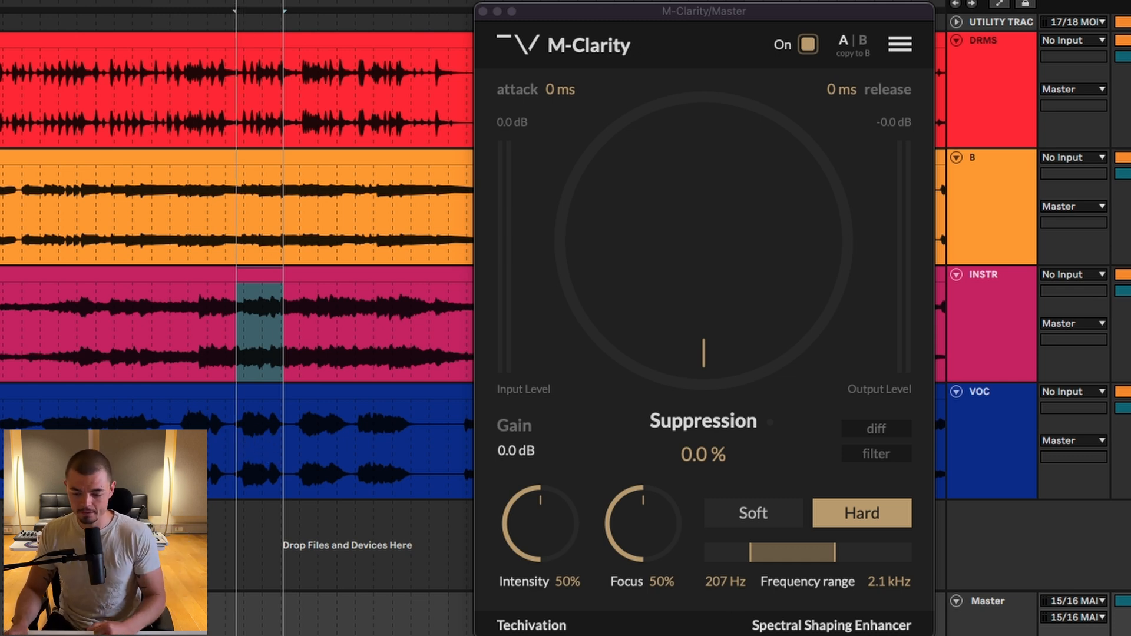
pyautogui.moveTo(837, 554); pyautogui.dragTo(763, 558)
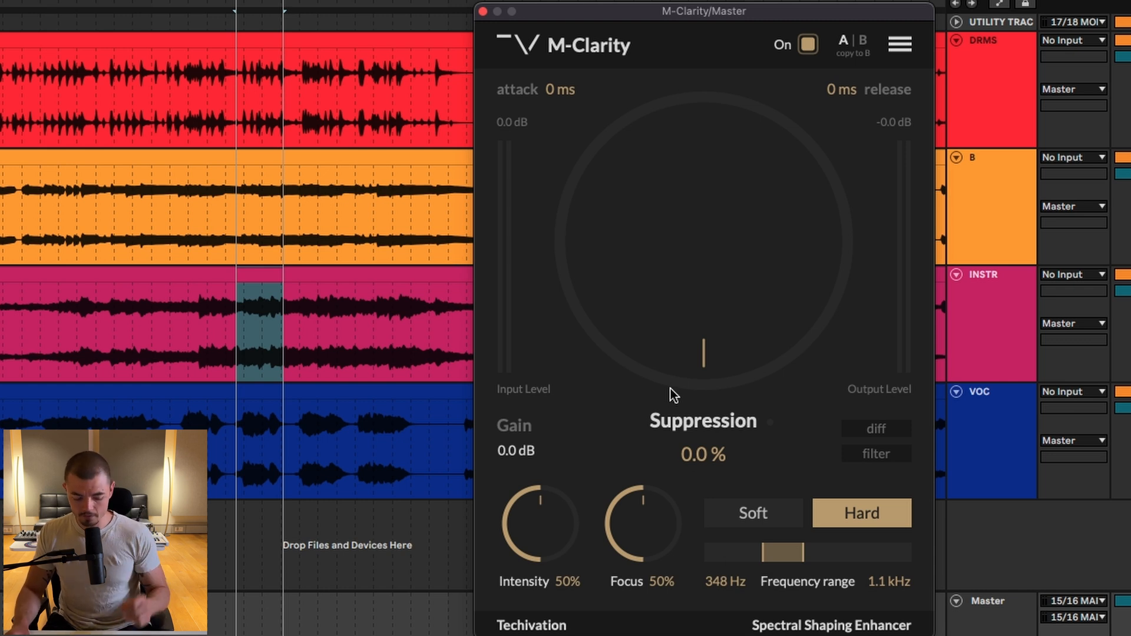
# Play the shortened loop with suppression at 48.9%, compare it against bypass, and raise suppression to 80.8%
pyautogui.press('space')
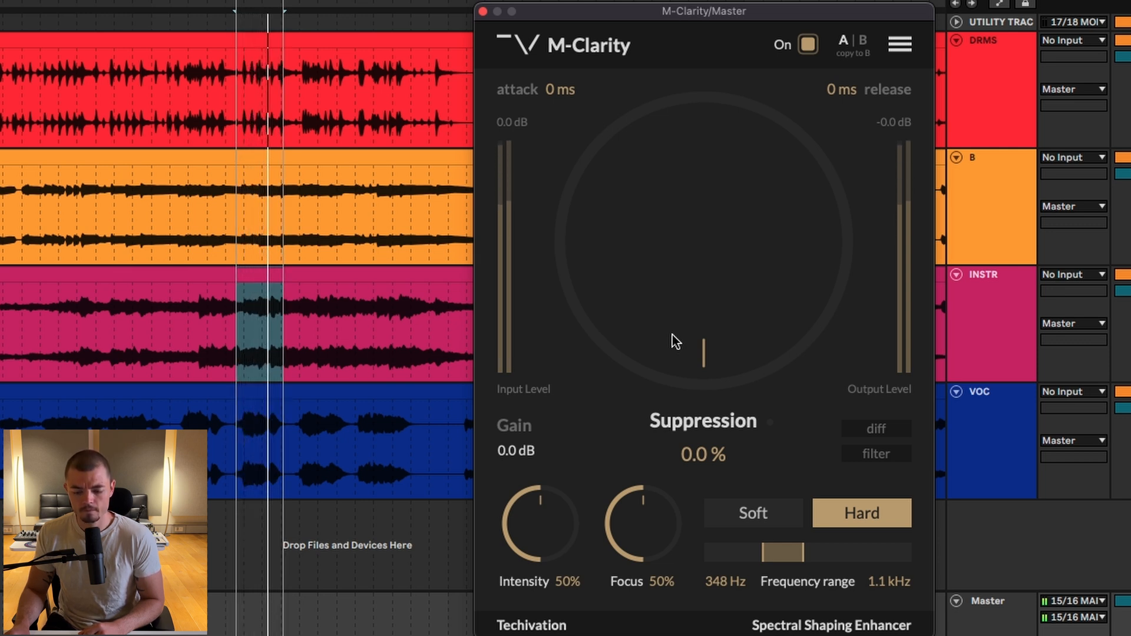
pyautogui.moveTo(672, 335); pyautogui.dragTo(681, 222)
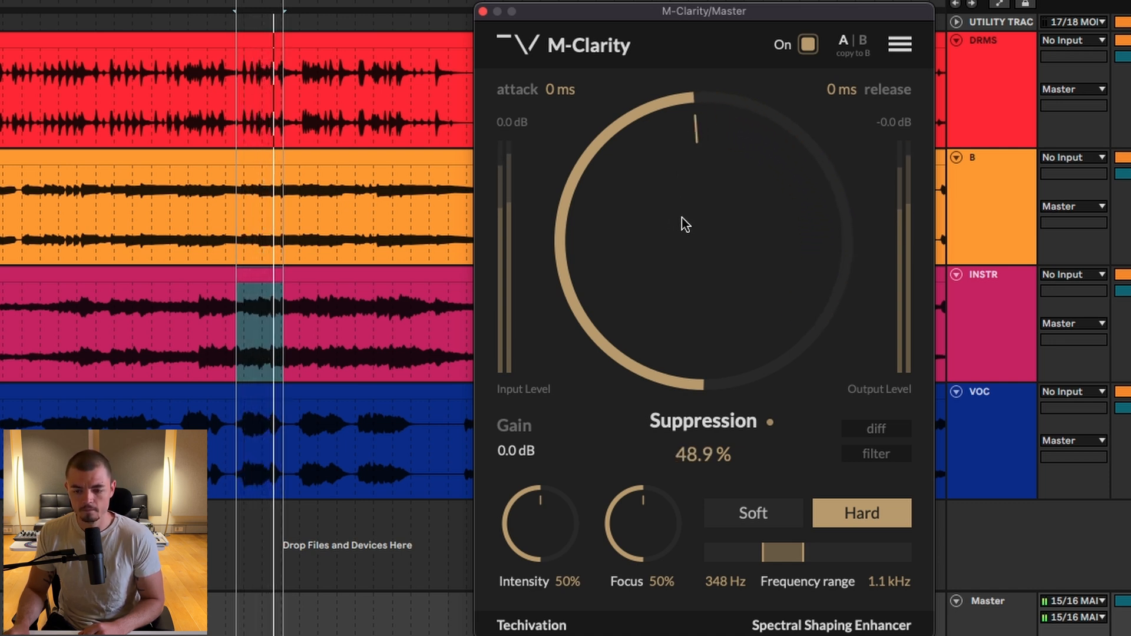
pyautogui.click(809, 45)
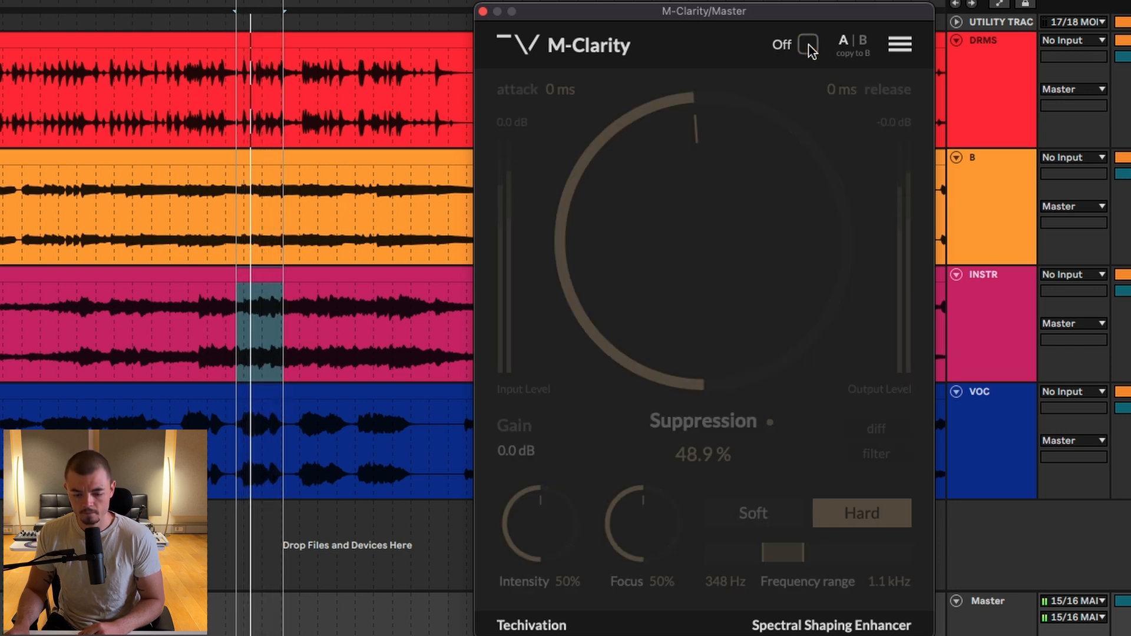
pyautogui.click(808, 44)
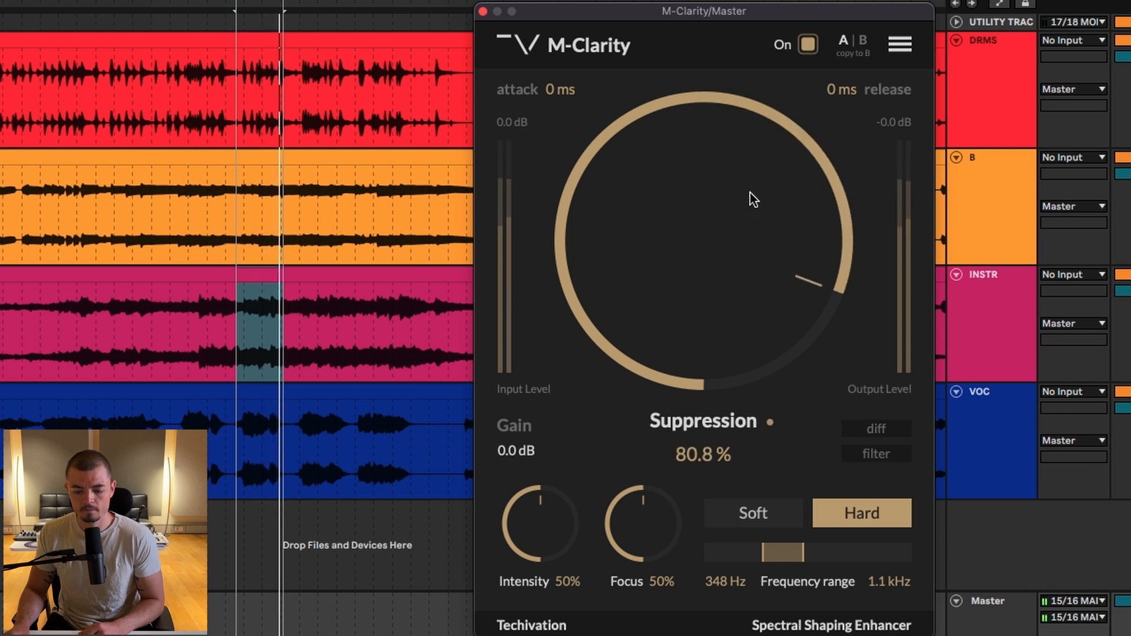
# Switch the processing to Soft with suppression at 89.3% and compare the result against bypass
pyautogui.click(770, 514)
pyautogui.moveTo(741, 289)
pyautogui.mouseDown()
pyautogui.moveTo(740, 258)
pyautogui.moveTo(740, 275)
pyautogui.mouseUp()
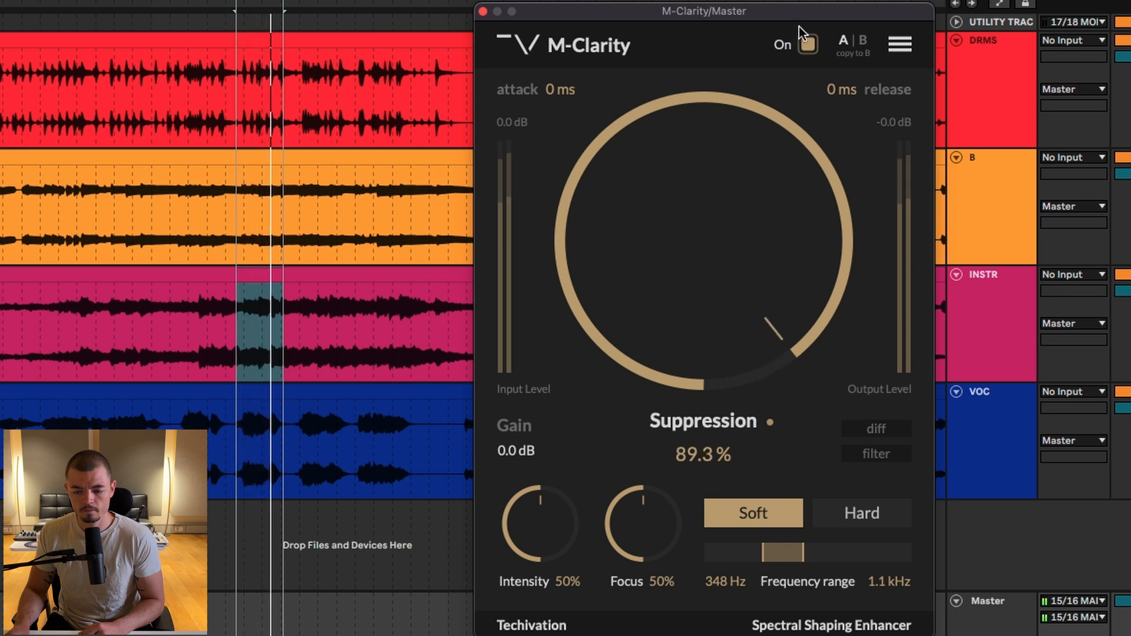
pyautogui.click(808, 45)
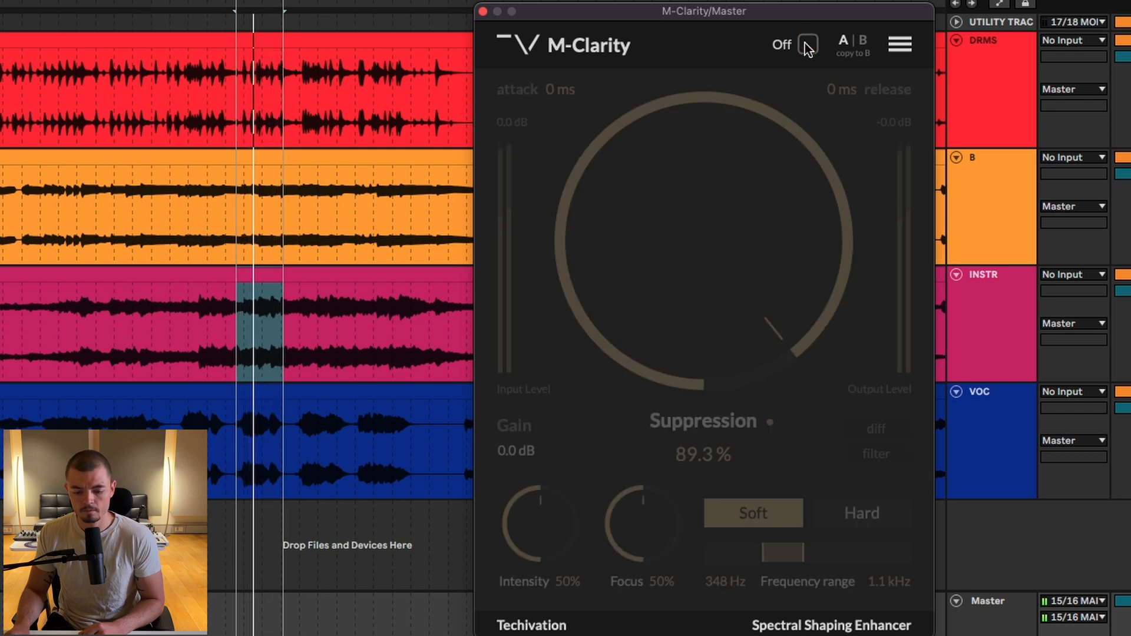
pyautogui.click(807, 47)
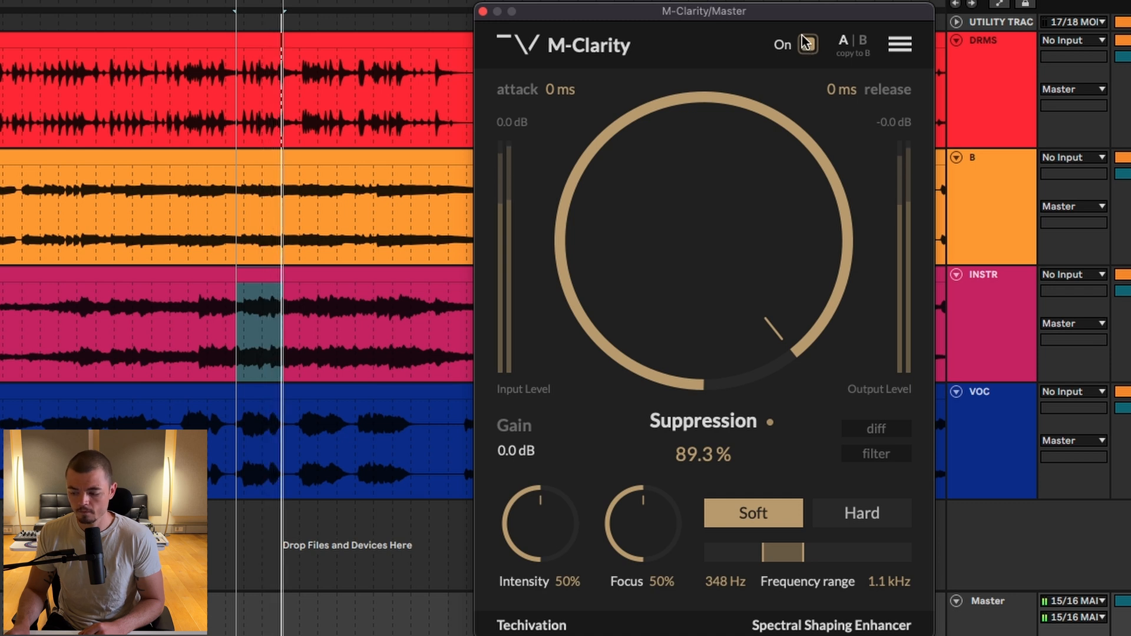
pyautogui.click(807, 45)
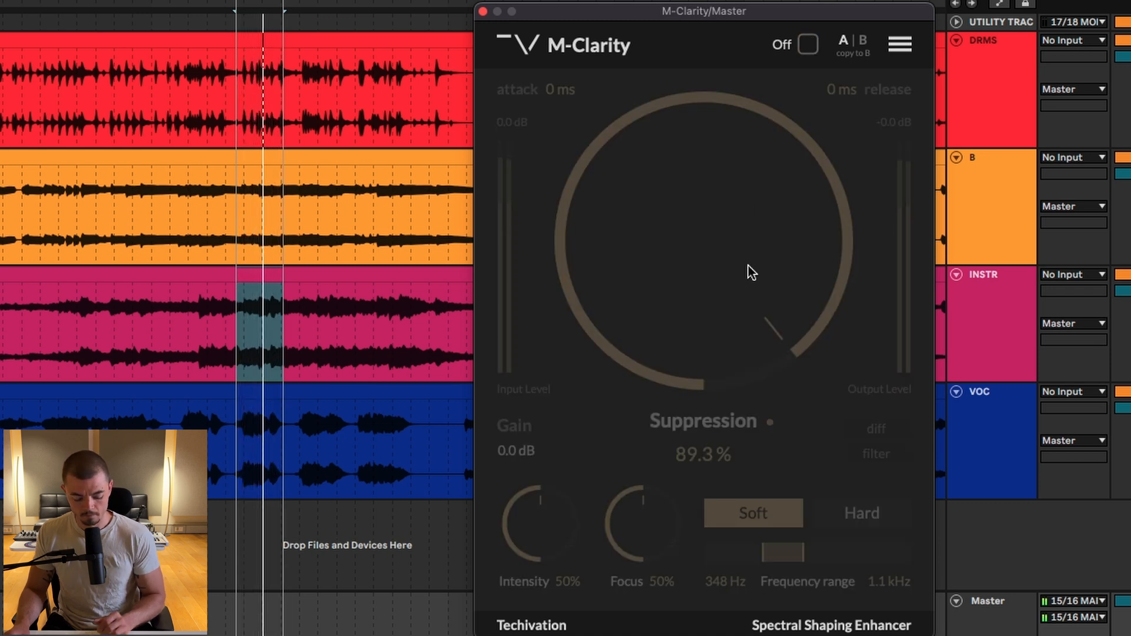
# Re-enable M-Clarity on the master and play the loop with only the difference signal audible
pyautogui.moveTo(256, 16); pyautogui.dragTo(256, 52)
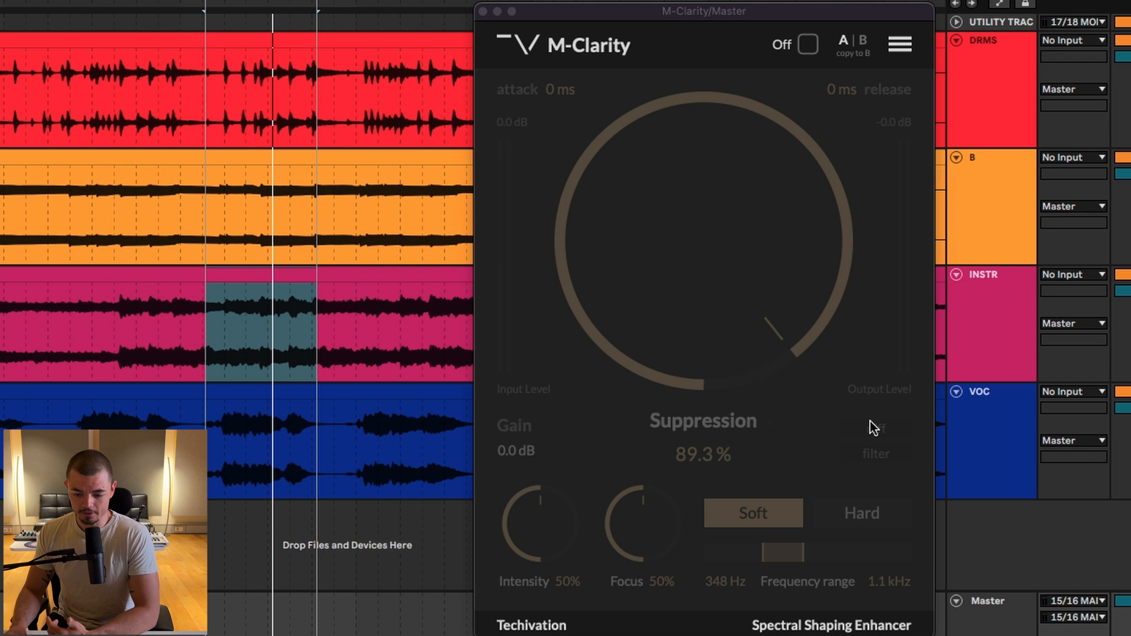
pyautogui.click(808, 47)
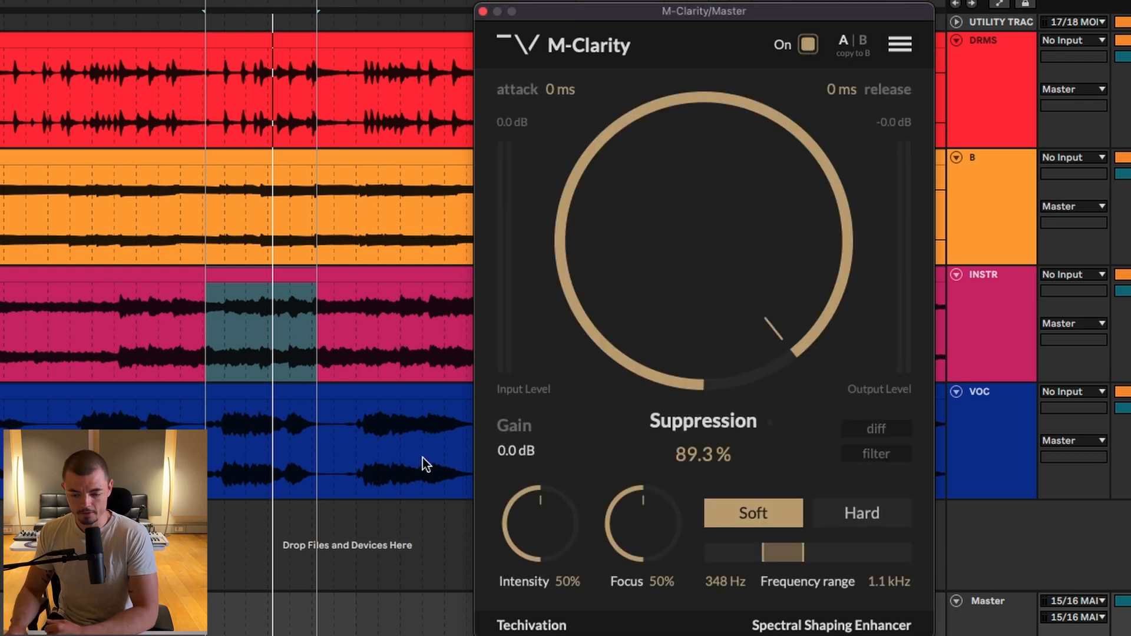
pyautogui.click(882, 429)
pyautogui.press('space')
# Narrow the frequency range to 235–731 Hz and set suppression to 82.5% while monitoring the difference signal
pyautogui.moveTo(712, 350); pyautogui.dragTo(644, 311)
pyautogui.moveTo(801, 558); pyautogui.dragTo(753, 561)
pyautogui.moveTo(720, 259)
pyautogui.mouseDown()
pyautogui.moveTo(724, 364)
pyautogui.moveTo(715, 255)
pyautogui.mouseUp()
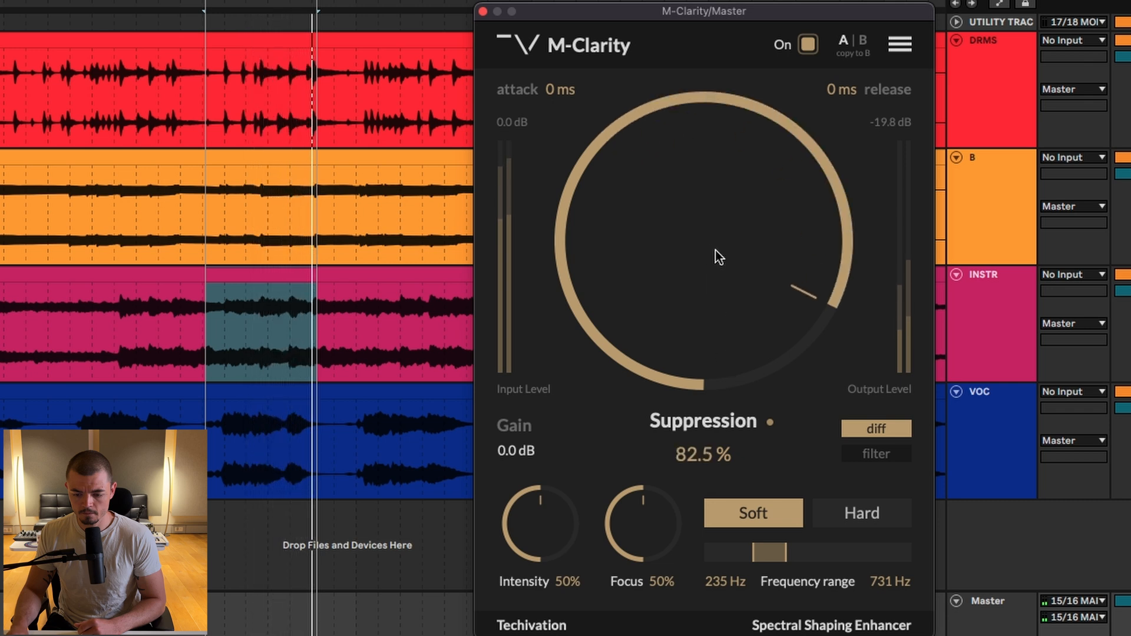
# Switch the processing to Hard, compare focus at 0% and 100%, and set focus to 100% and intensity to 99%
pyautogui.click(864, 516)
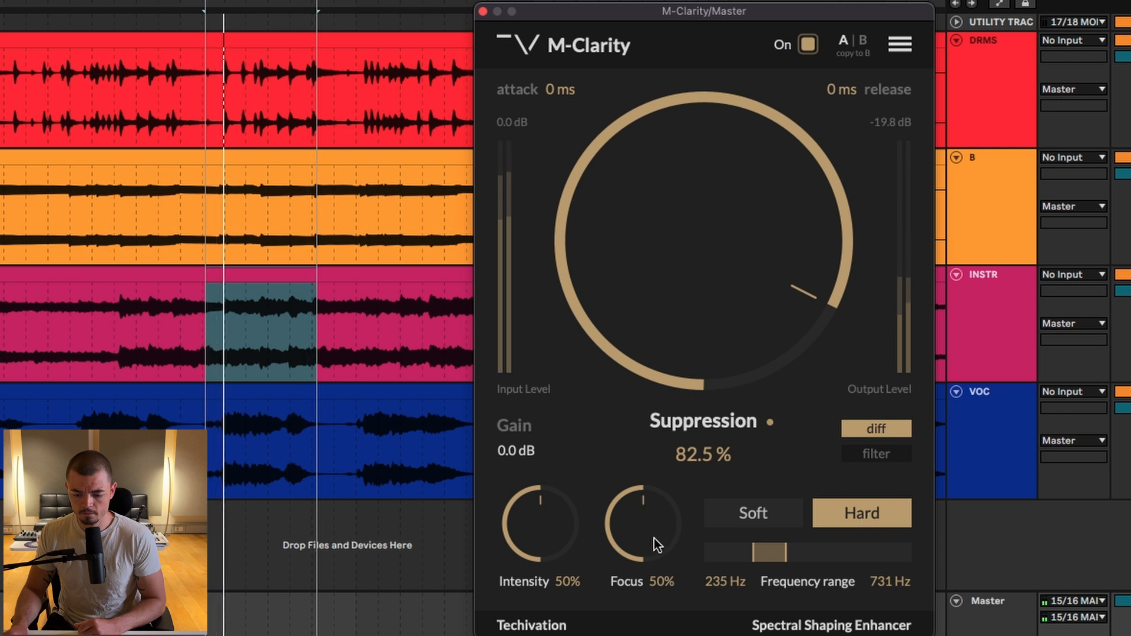
pyautogui.moveTo(645, 531); pyautogui.dragTo(700, 346)
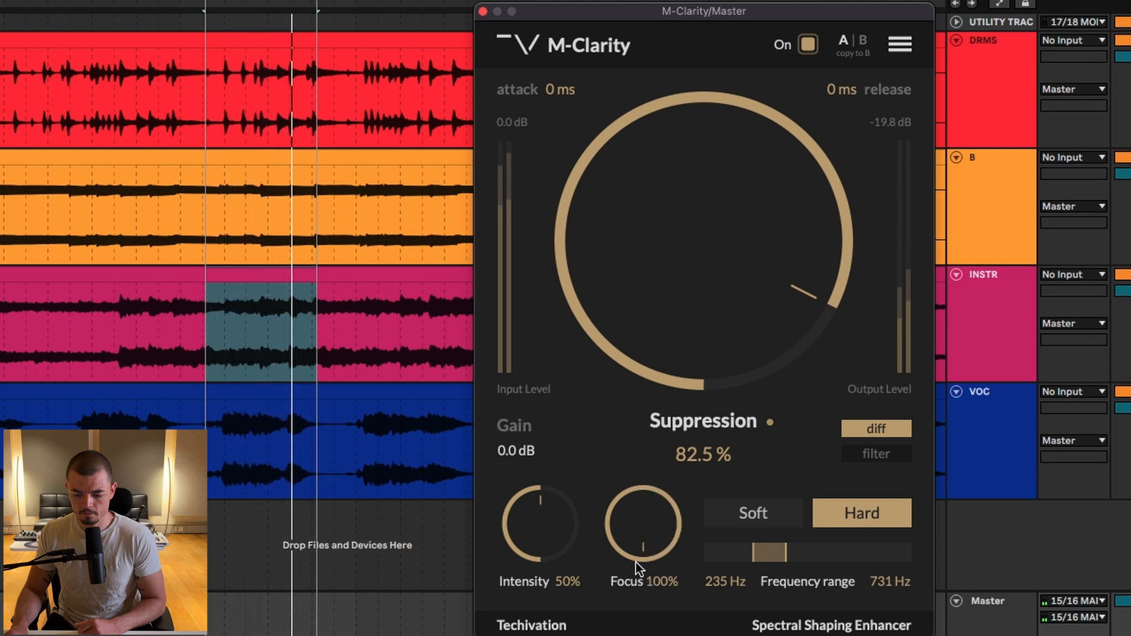
pyautogui.moveTo(637, 568); pyautogui.dragTo(638, 613)
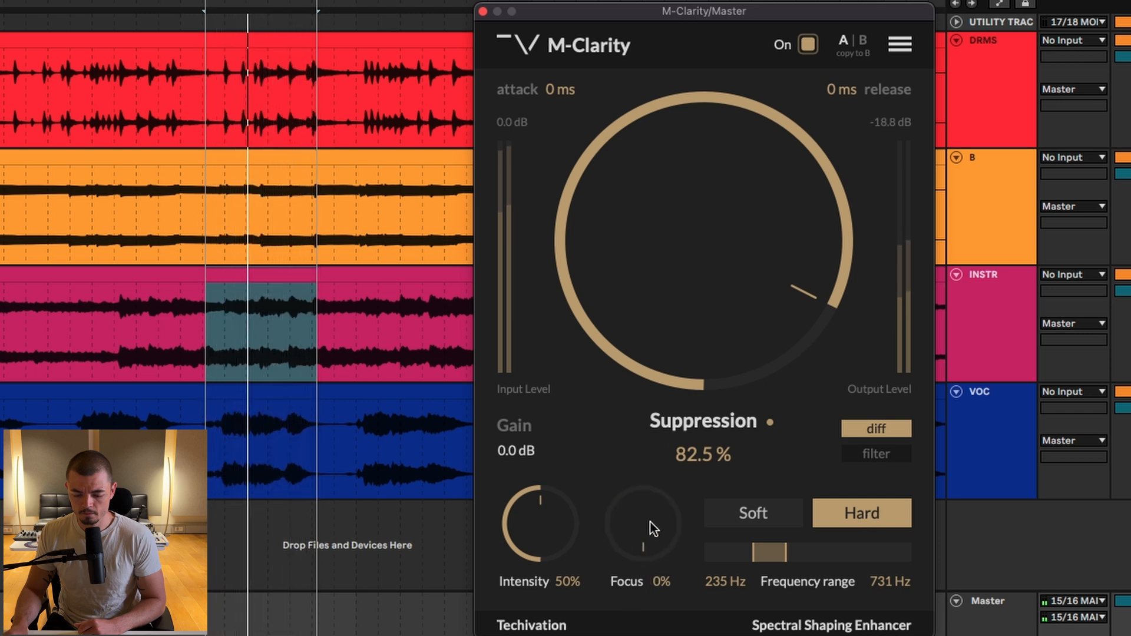
pyautogui.moveTo(651, 522); pyautogui.dragTo(704, 163)
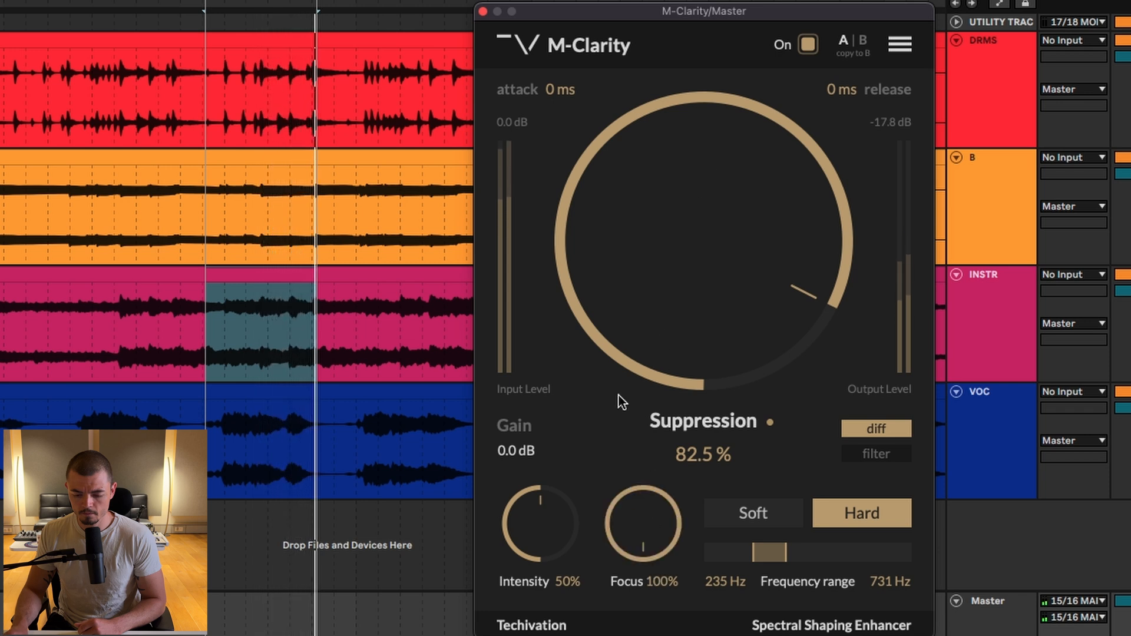
pyautogui.moveTo(544, 507); pyautogui.dragTo(493, 423)
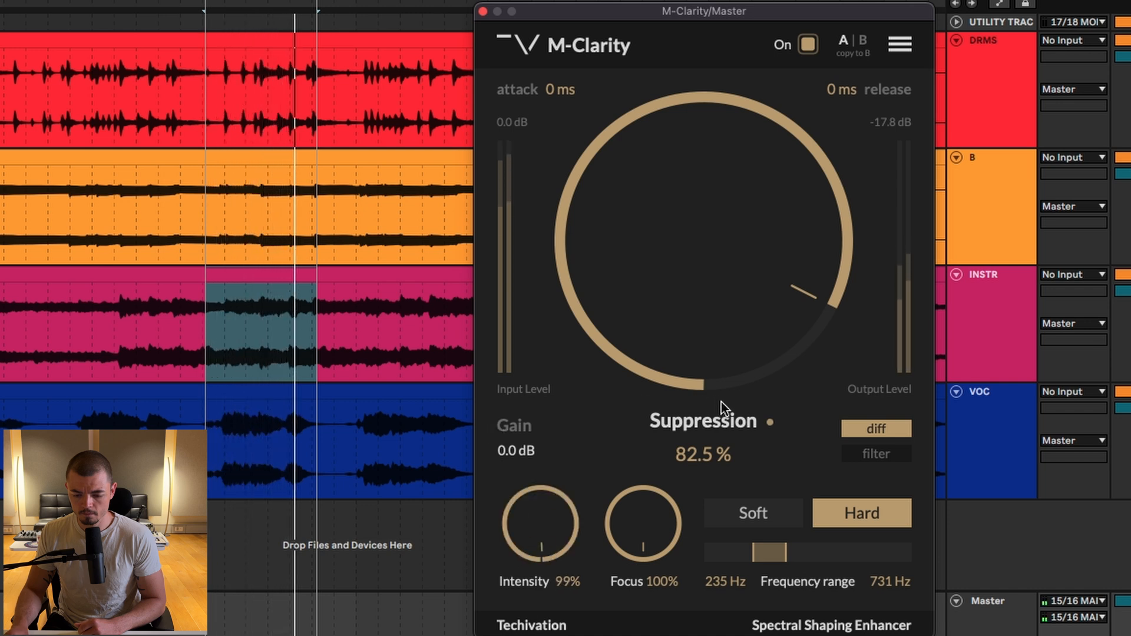
# Turn off difference monitoring and raise suppression on the full mix from 0% to 62.5%
pyautogui.moveTo(800, 372); pyautogui.dragTo(718, 456)
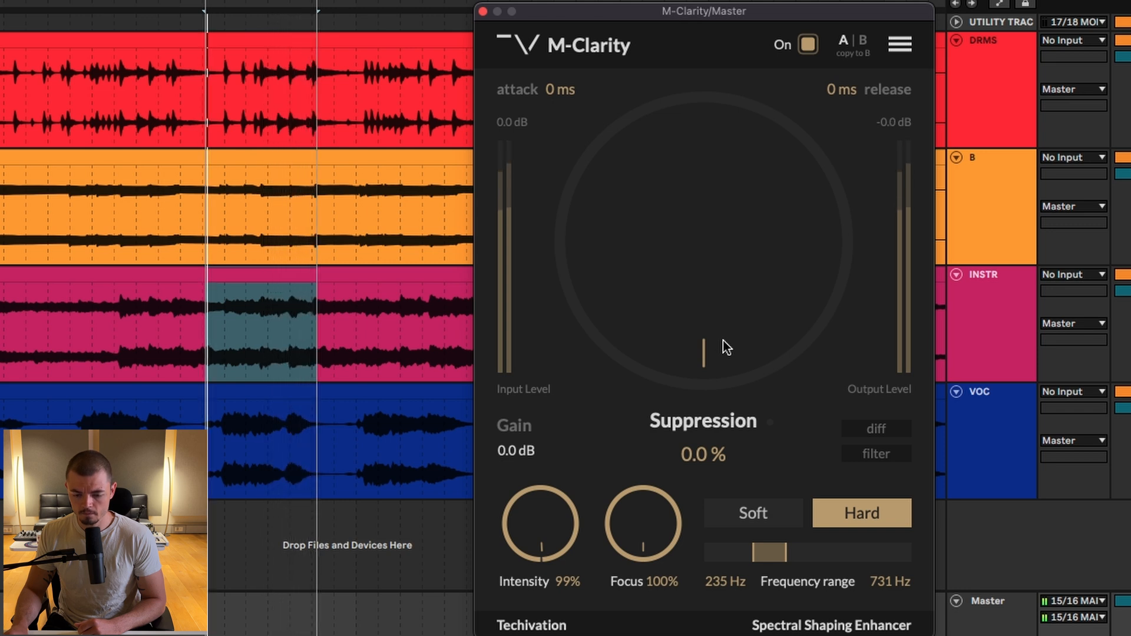
pyautogui.moveTo(724, 340); pyautogui.dragTo(759, 192)
# Extend the arrangement loop's end and compare the mix with suppression at 0% against 57.4%
pyautogui.moveTo(321, 8); pyautogui.dragTo(495, 9)
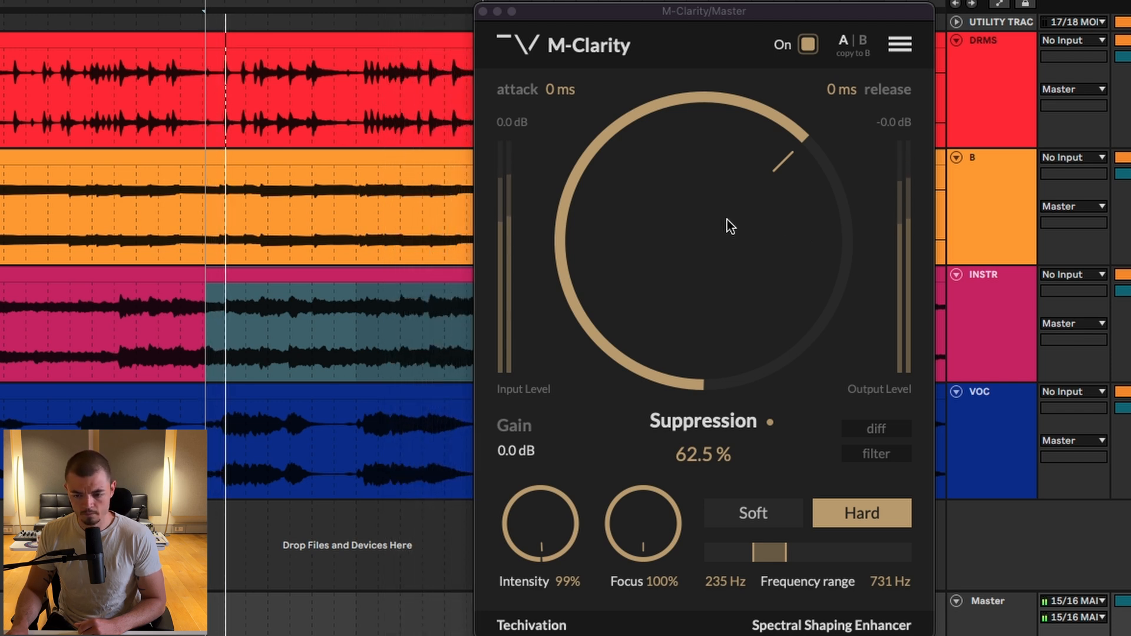
pyautogui.moveTo(727, 219); pyautogui.dragTo(713, 389)
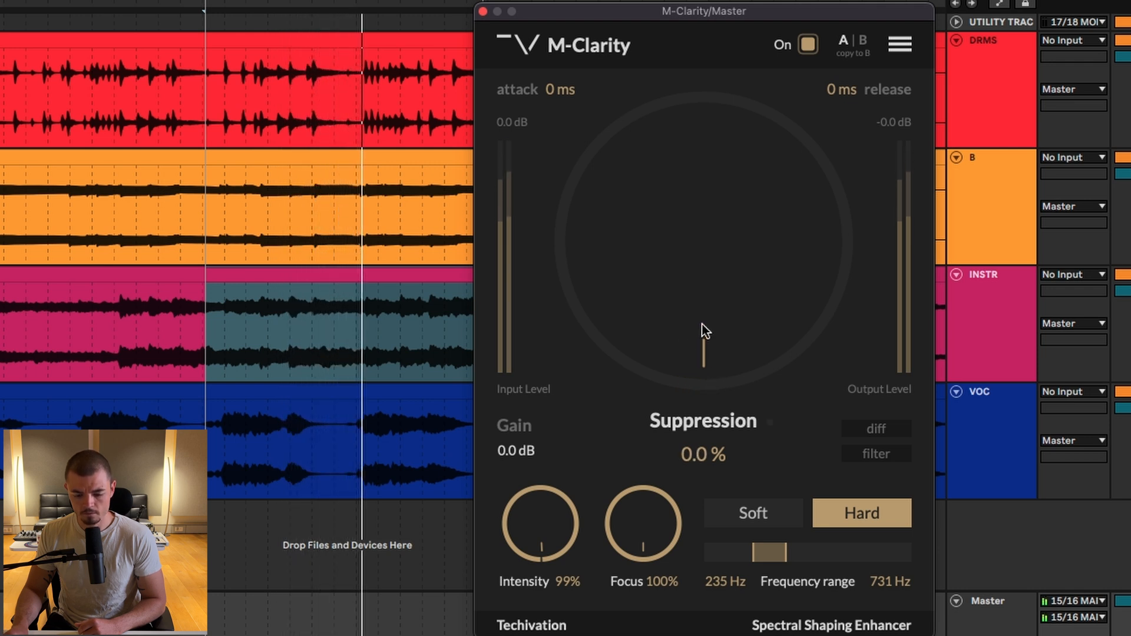
pyautogui.moveTo(701, 329); pyautogui.dragTo(705, 186)
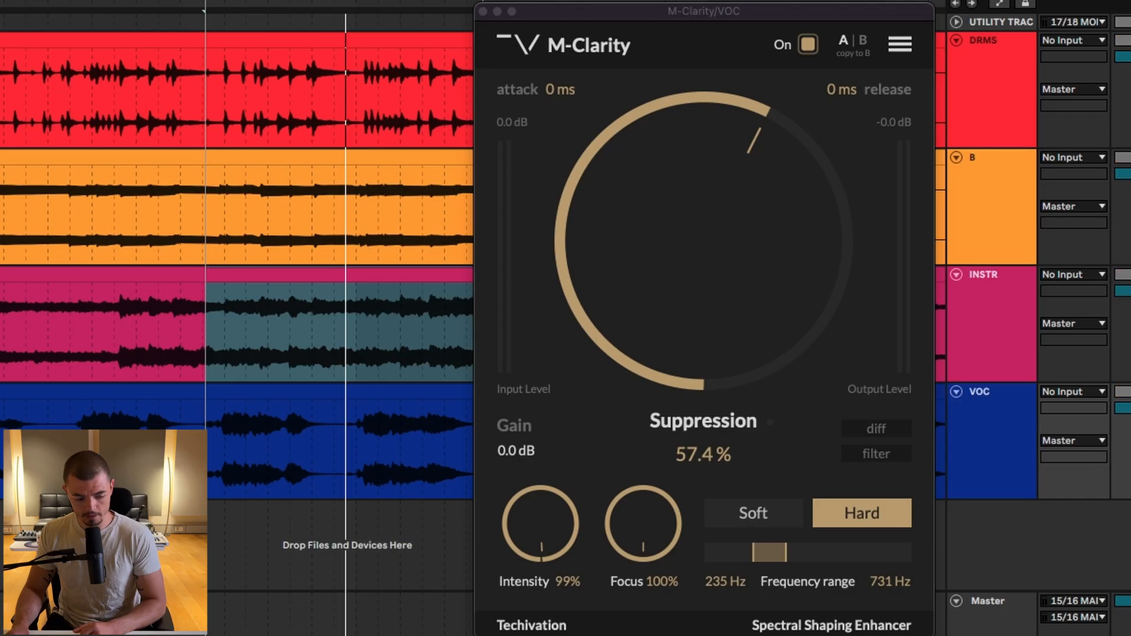
# Play the VOC track through its M-Clarity and compare suppression at 0% with 100%
pyautogui.press('space')
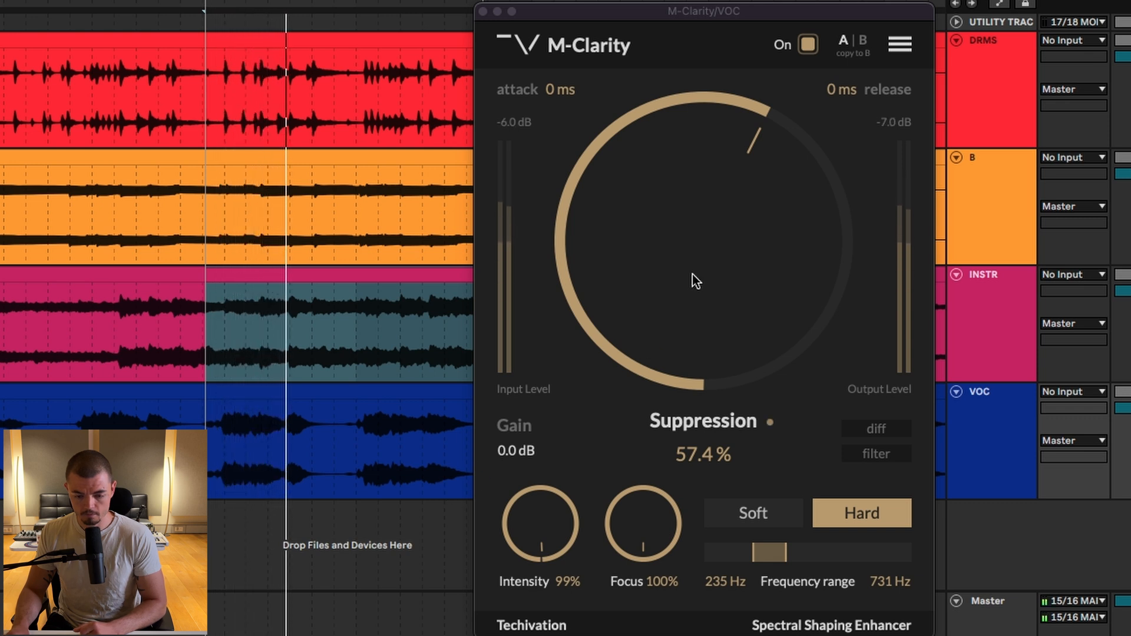
pyautogui.moveTo(692, 274); pyautogui.dragTo(669, 474)
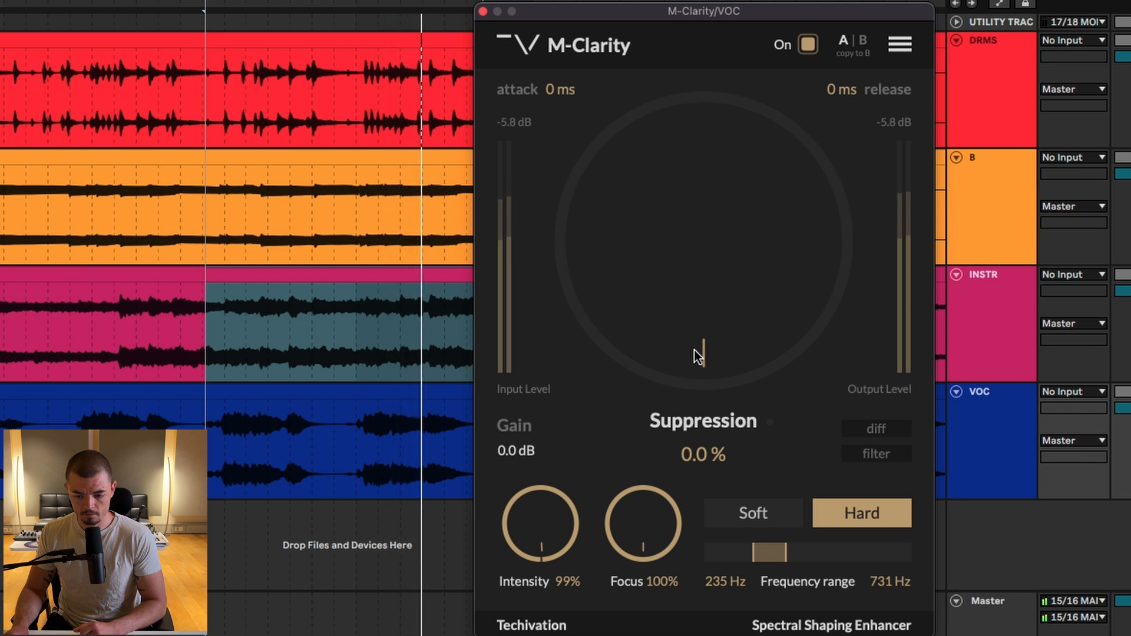
pyautogui.moveTo(693, 349); pyautogui.dragTo(712, 93)
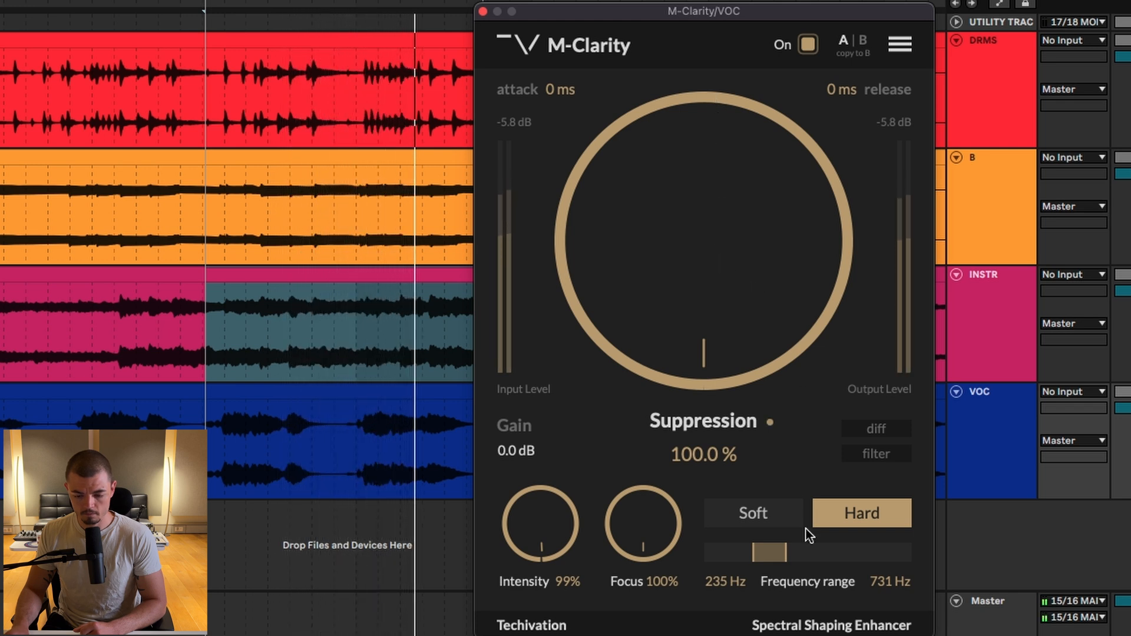
# Set the vocal M-Clarity's frequency range to 207–986 Hz and bring its suppression down to 0%
pyautogui.moveTo(783, 550); pyautogui.dragTo(747, 558)
pyautogui.moveTo(697, 240); pyautogui.dragTo(657, 492)
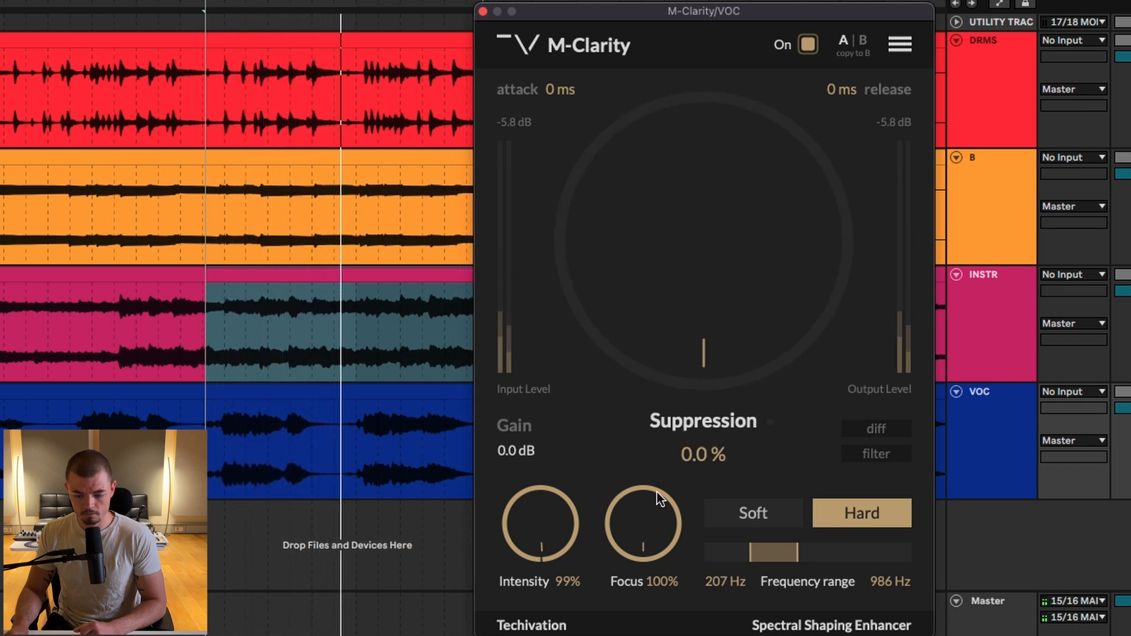
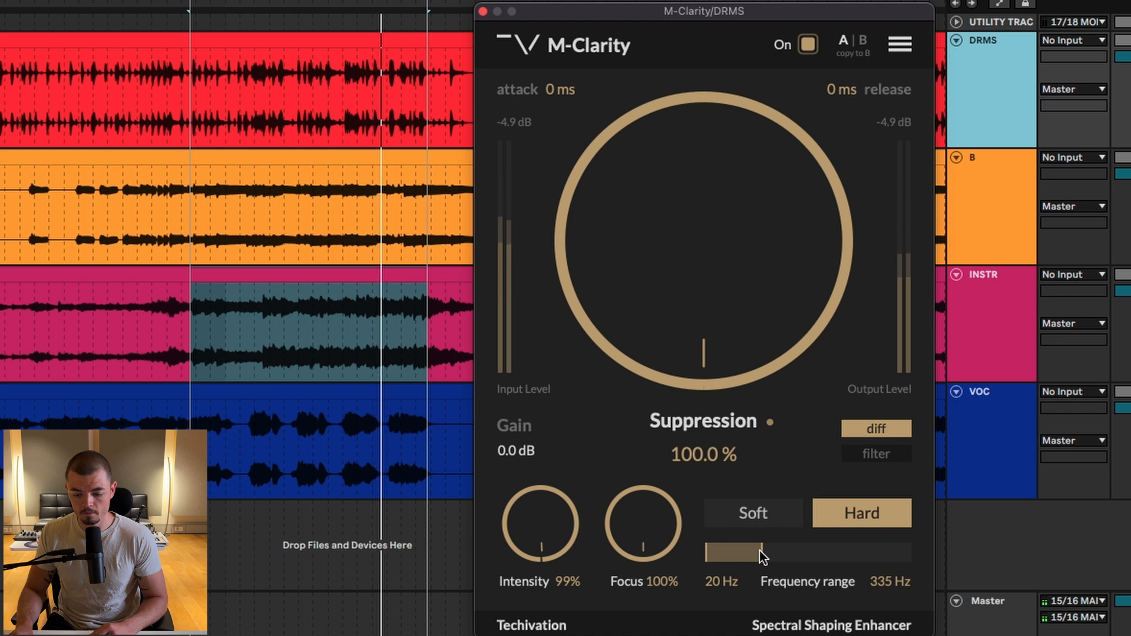
# Set the DRMS M-Clarity's frequency range to 20–347 Hz, its attack to 79 ms and its release to 76 ms
pyautogui.moveTo(761, 552); pyautogui.dragTo(762, 551)
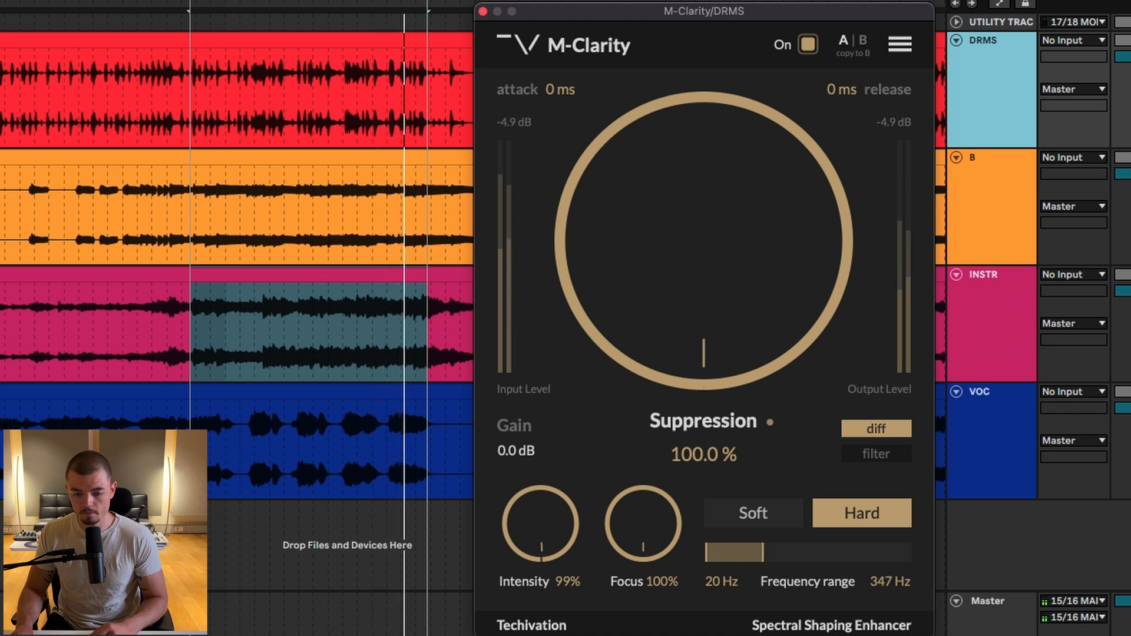
pyautogui.moveTo(549, 87); pyautogui.dragTo(560, 17)
pyautogui.moveTo(819, 76); pyautogui.dragTo(833, 61)
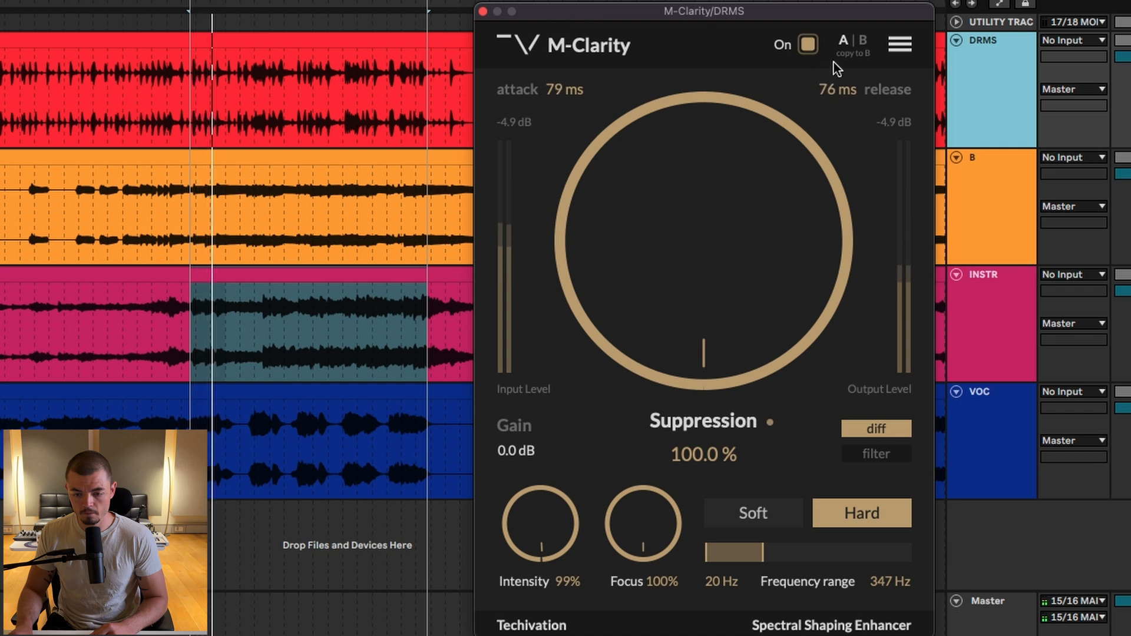
# Turn off difference monitoring and compare the drums with suppression at 0% against 100%
pyautogui.click(910, 434)
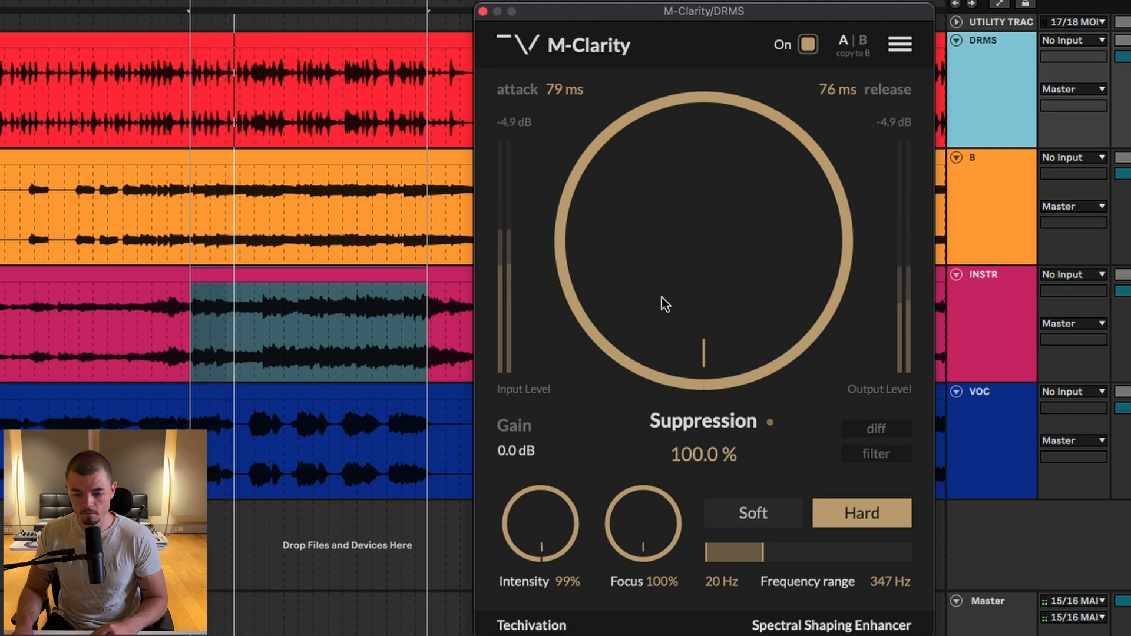
pyautogui.moveTo(680, 260); pyautogui.dragTo(705, 340)
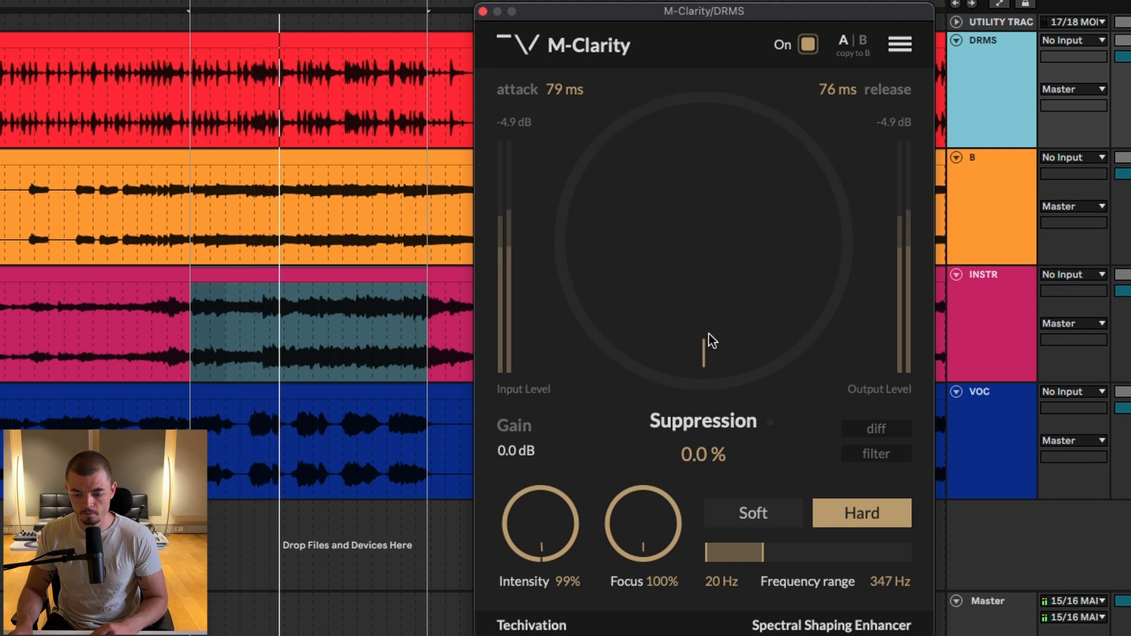
pyautogui.moveTo(708, 334); pyautogui.dragTo(731, 84)
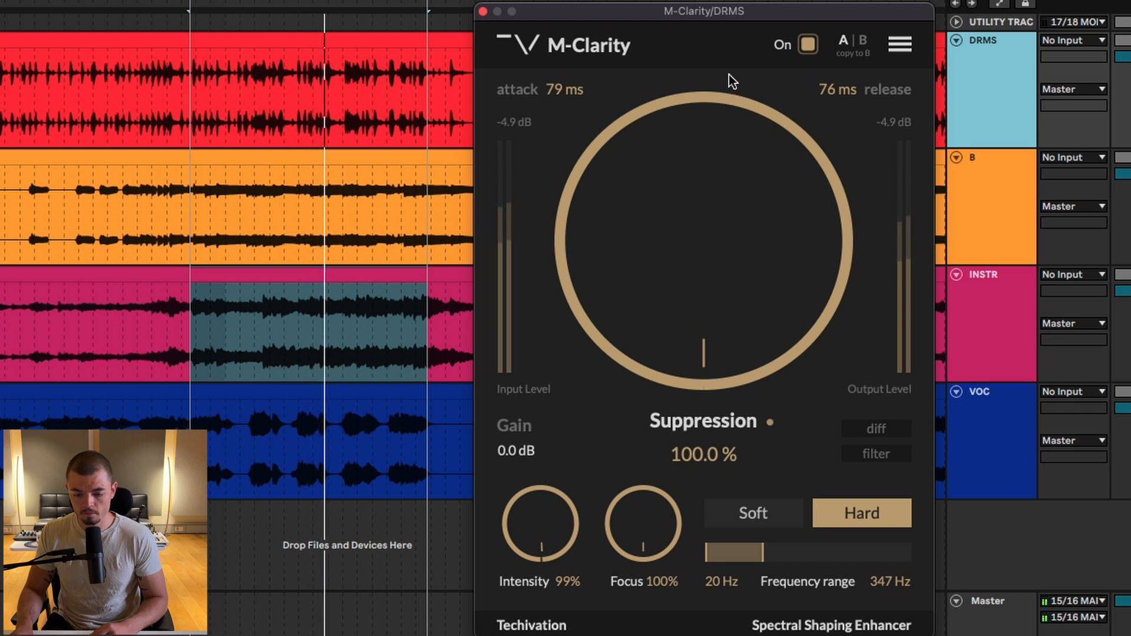
pyautogui.moveTo(729, 74); pyautogui.dragTo(734, 330)
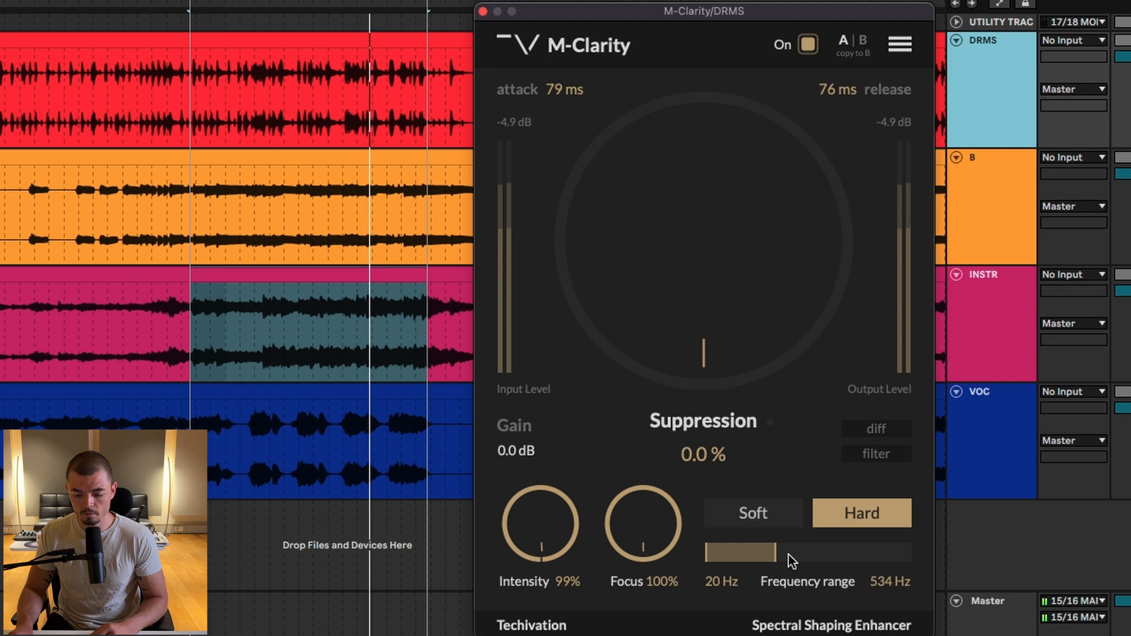
# Widen the drums' frequency range to 20 Hz–6.0 kHz and monitor the difference signal with suppression at 100%
pyautogui.moveTo(768, 554); pyautogui.dragTo(957, 567)
pyautogui.moveTo(691, 241); pyautogui.dragTo(754, 11)
pyautogui.click(877, 431)
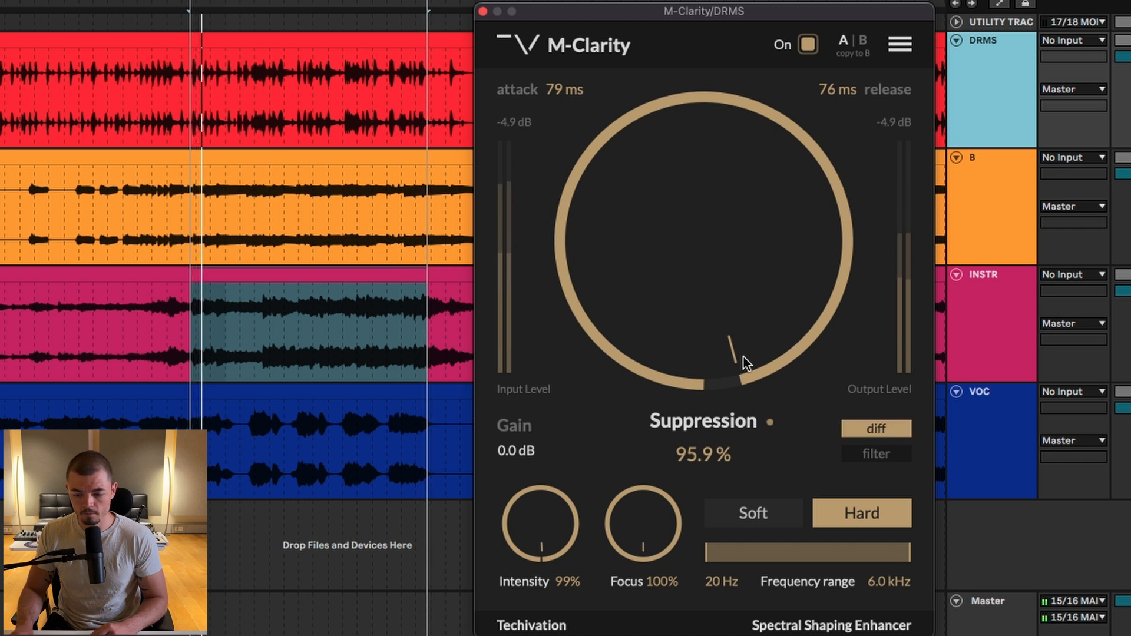
pyautogui.moveTo(733, 330); pyautogui.dragTo(734, 311)
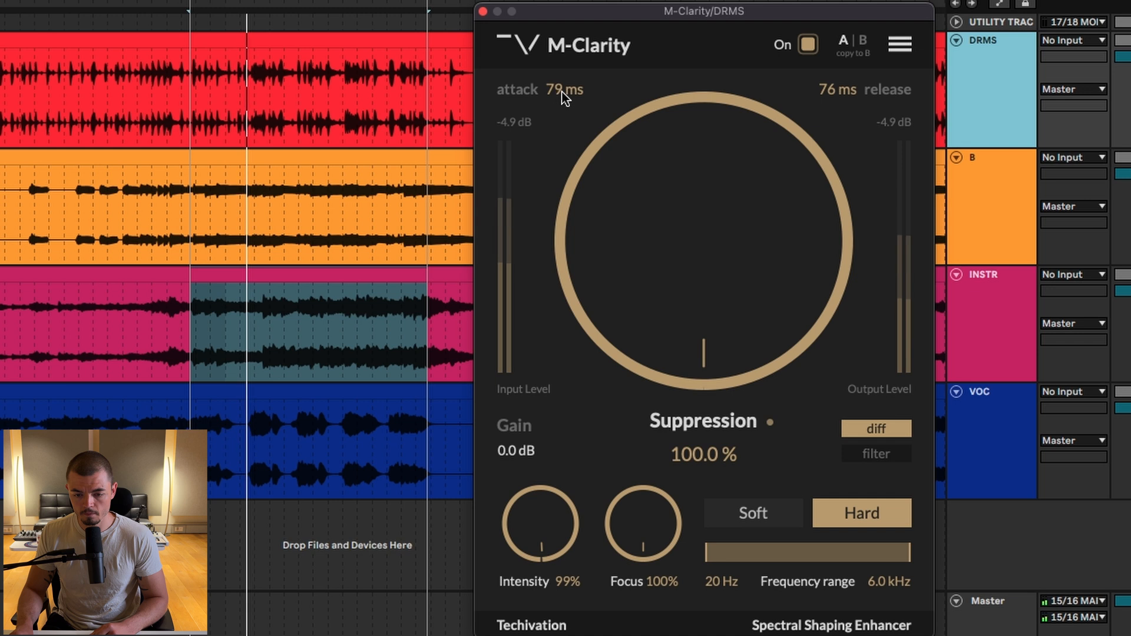
# Audition the drums' attack at 0 ms, then set the attack to 69 ms and the release to 122 ms
pyautogui.moveTo(561, 88); pyautogui.dragTo(526, 179)
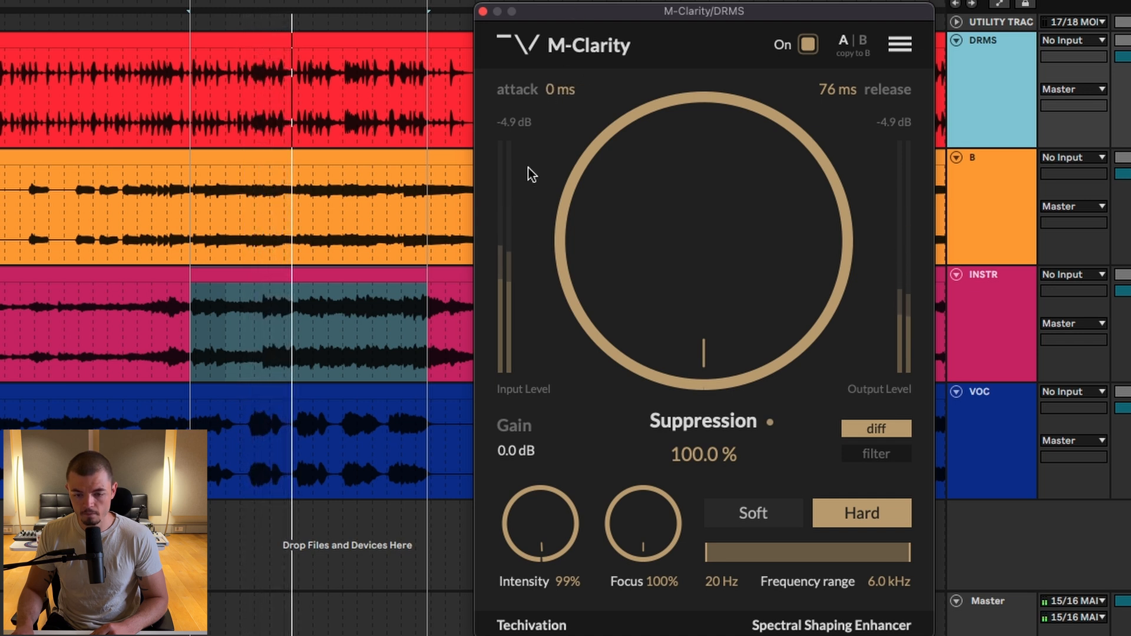
pyautogui.moveTo(552, 91); pyautogui.dragTo(565, 38)
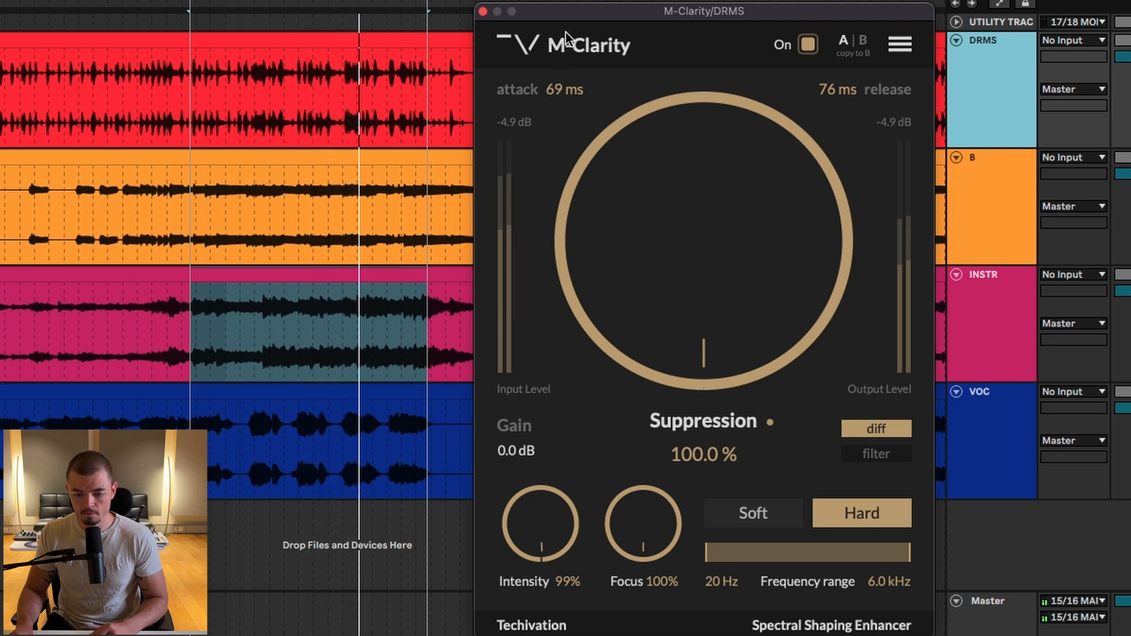
pyautogui.moveTo(829, 91)
pyautogui.mouseDown()
pyautogui.moveTo(849, 12)
pyautogui.moveTo(832, 81)
pyautogui.mouseUp()
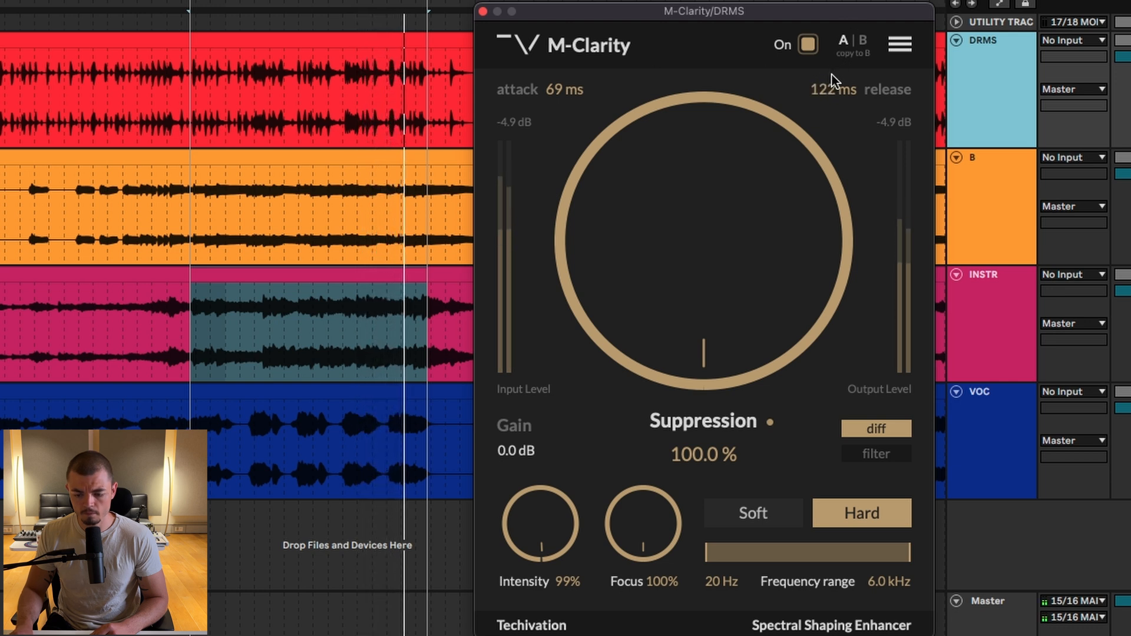
# Turn off difference monitoring and compare the drums with suppression at 0%, 100% and 41.9%
pyautogui.click(874, 429)
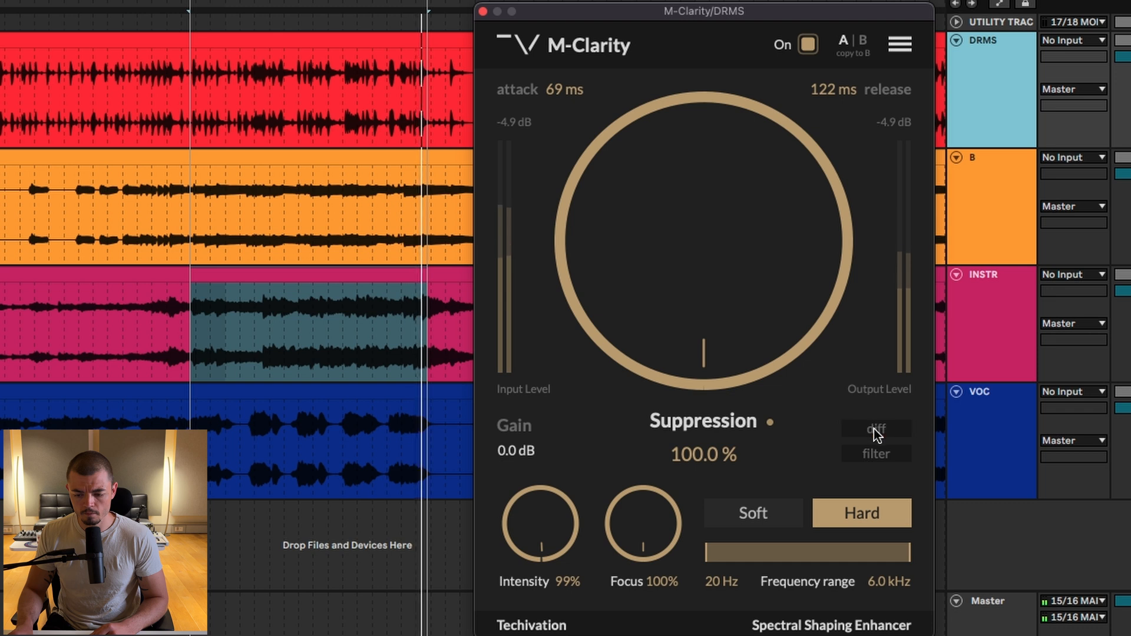
pyautogui.click(692, 260)
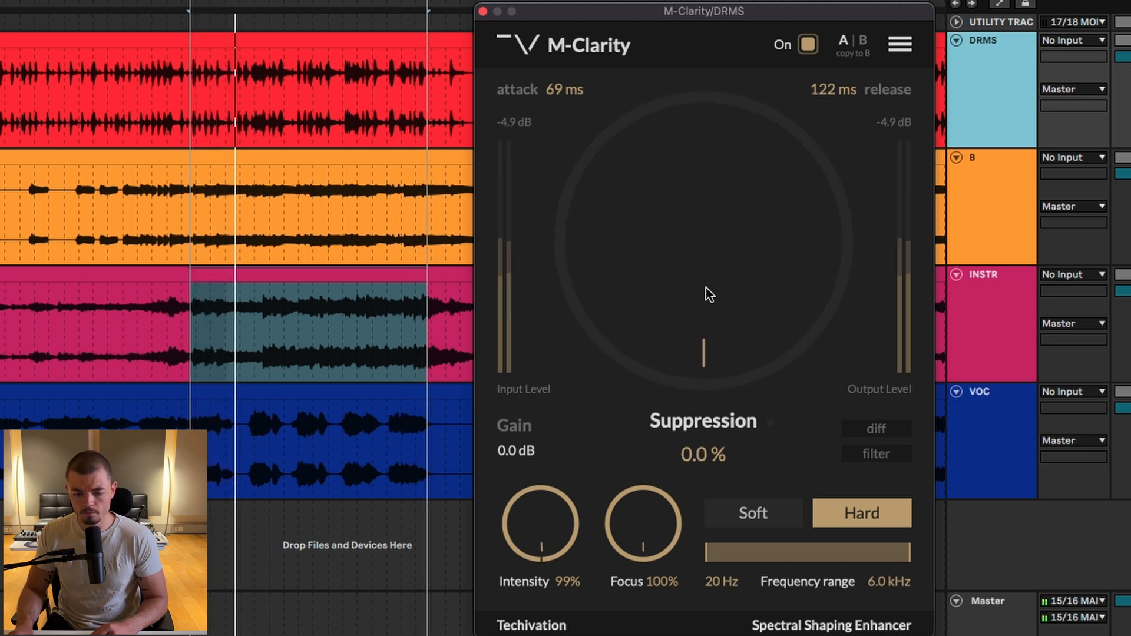
pyautogui.moveTo(706, 287); pyautogui.dragTo(727, 48)
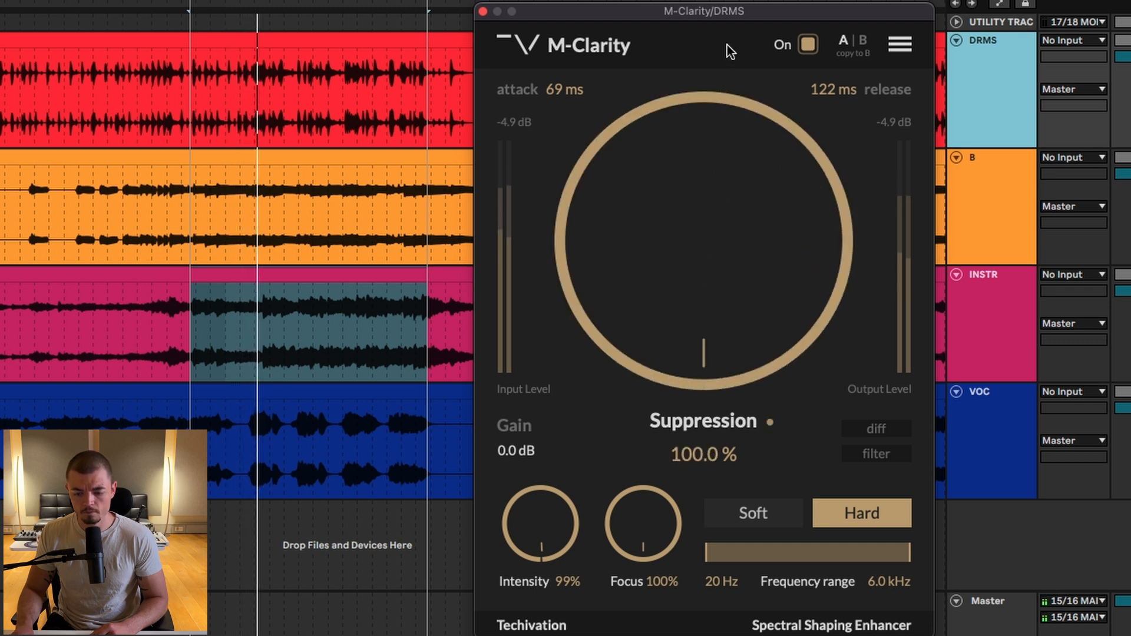
pyautogui.moveTo(727, 45); pyautogui.dragTo(702, 186)
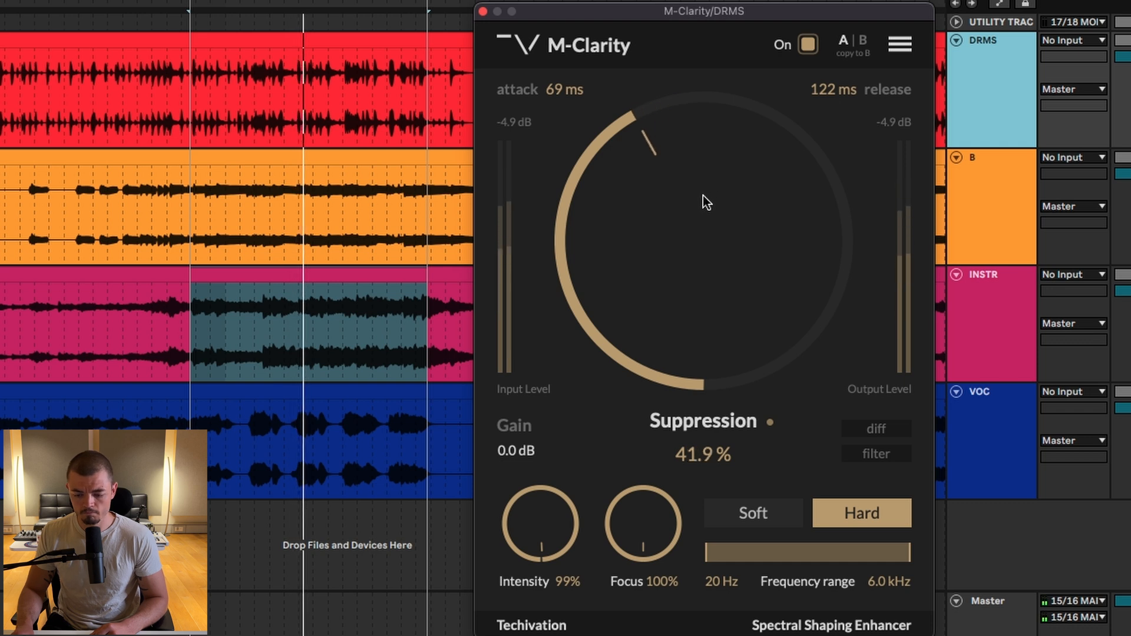
# Limit the drums' range to 1.9–6.0 kHz and set suppression to 67.0%, focus to 10% and intensity to 80%
pyautogui.moveTo(705, 556); pyautogui.dragTo(829, 558)
pyautogui.moveTo(692, 289); pyautogui.dragTo(691, 259)
pyautogui.moveTo(638, 538); pyautogui.dragTo(639, 586)
pyautogui.moveTo(532, 531); pyautogui.dragTo(539, 580)
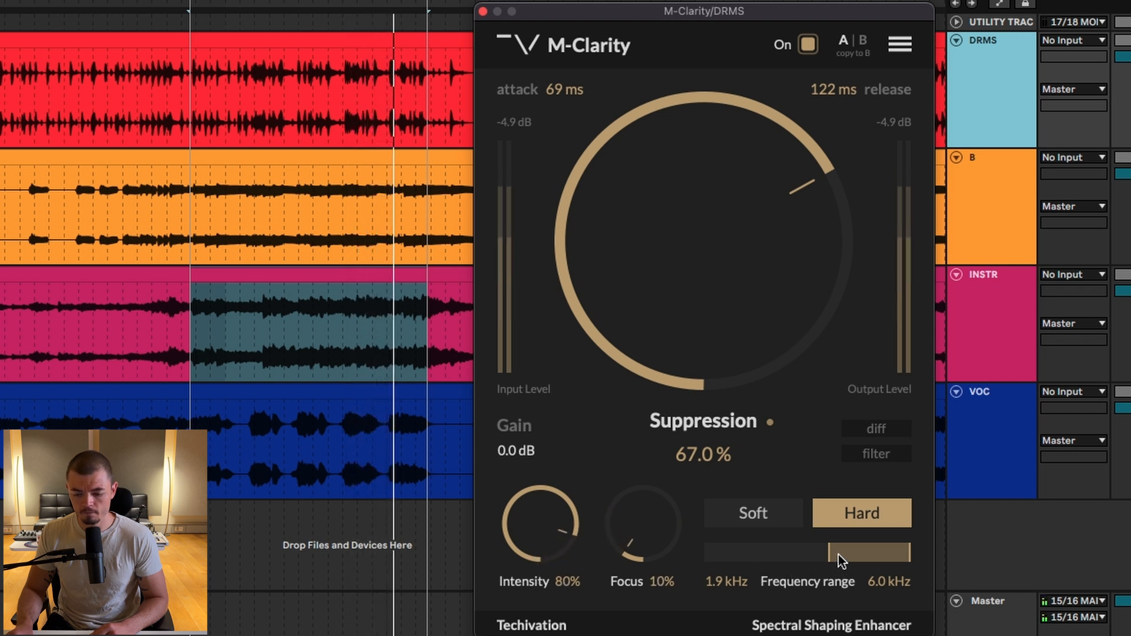
# Restore the drums' frequency range to 20 Hz–6.0 kHz and compare suppression at 100% with 0%
pyautogui.moveTo(838, 559); pyautogui.dragTo(650, 540)
pyautogui.moveTo(624, 232); pyautogui.dragTo(749, 338)
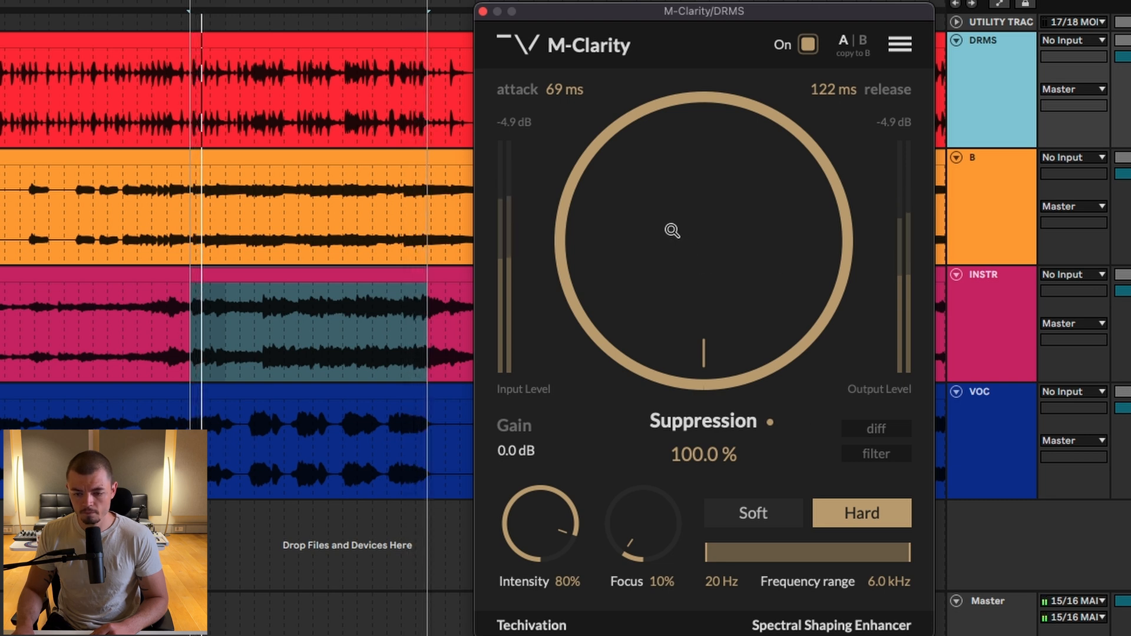
pyautogui.moveTo(672, 230); pyautogui.dragTo(623, 595)
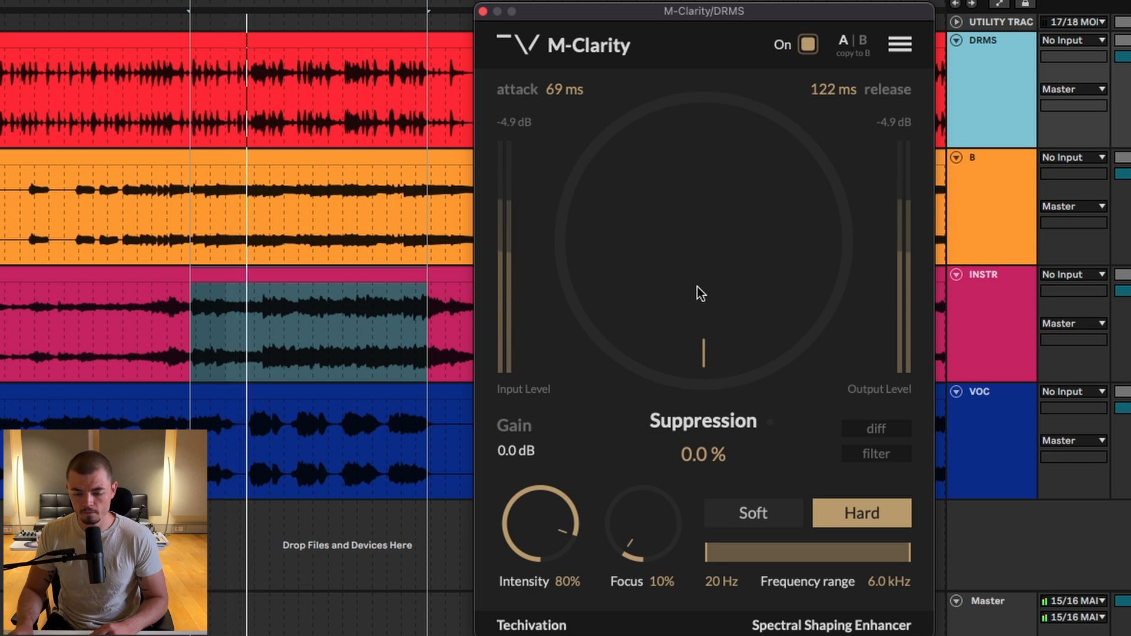
pyautogui.moveTo(697, 287); pyautogui.dragTo(710, 2)
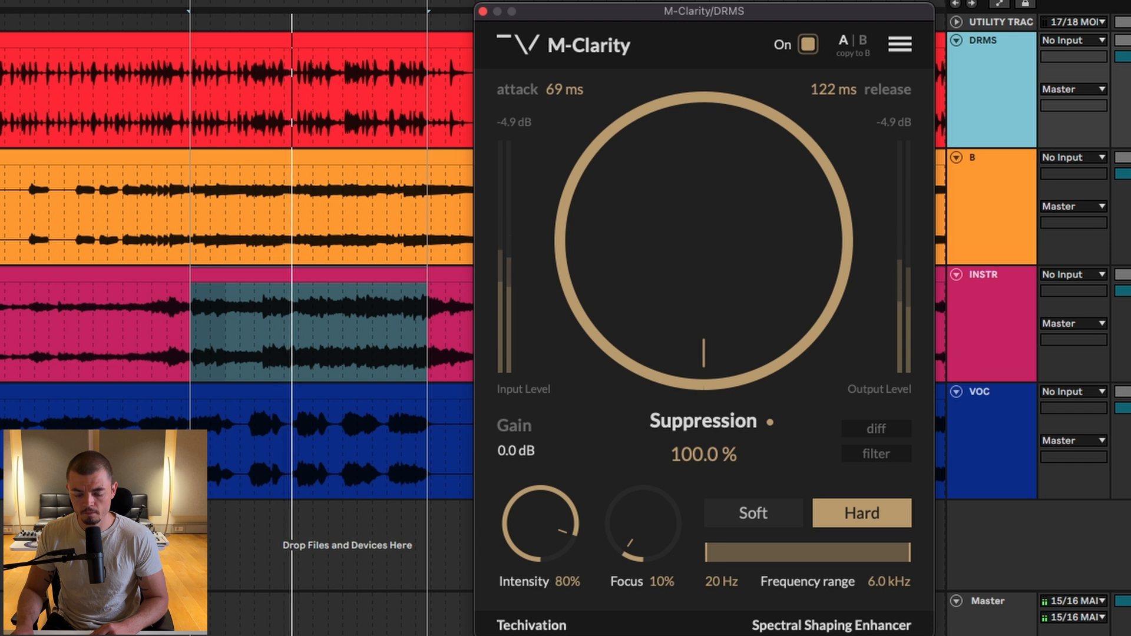
pyautogui.moveTo(701, 247); pyautogui.dragTo(660, 529)
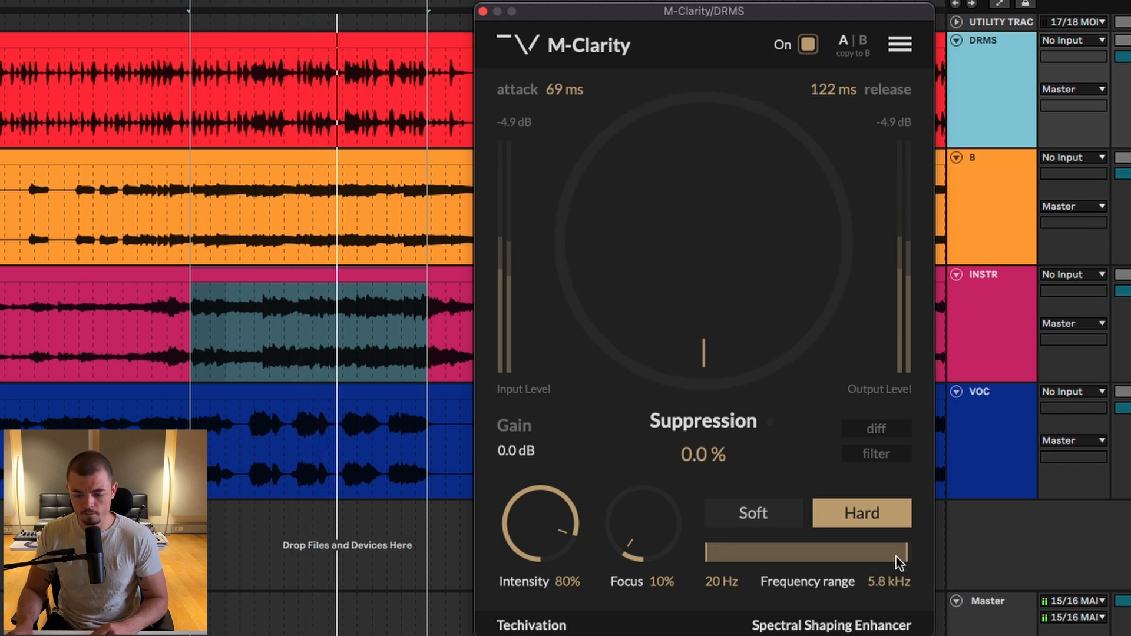
# Narrow the drums' frequency range to 163 Hz–1.5 kHz and raise suppression to 100%
pyautogui.moveTo(906, 557); pyautogui.dragTo(793, 556)
pyautogui.moveTo(705, 553); pyautogui.dragTo(743, 556)
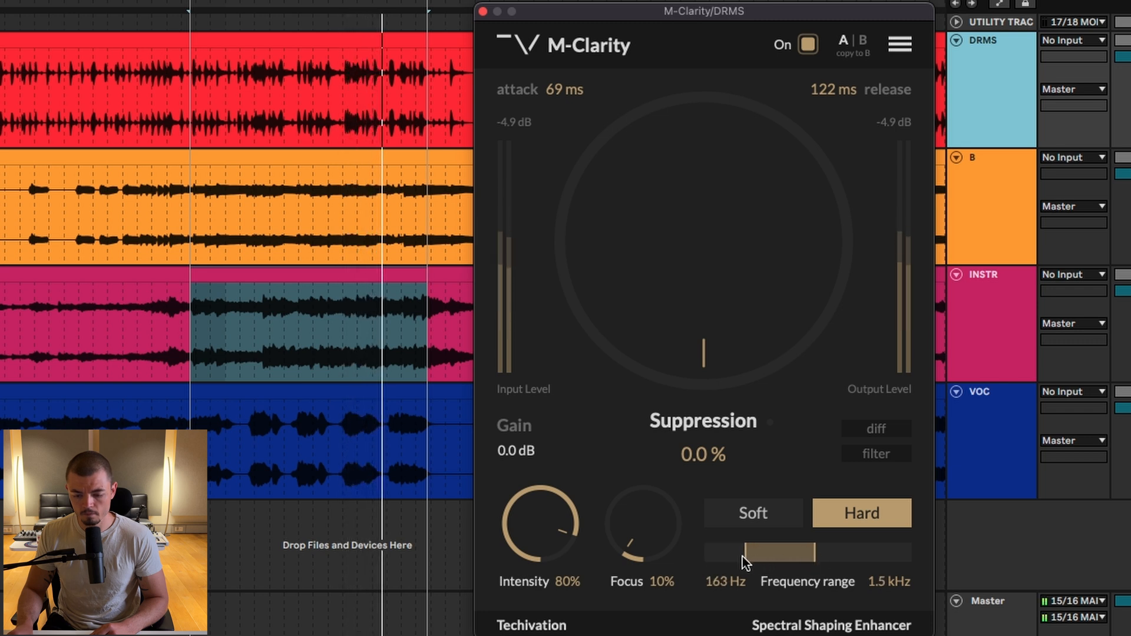
pyautogui.doubleClick(669, 352)
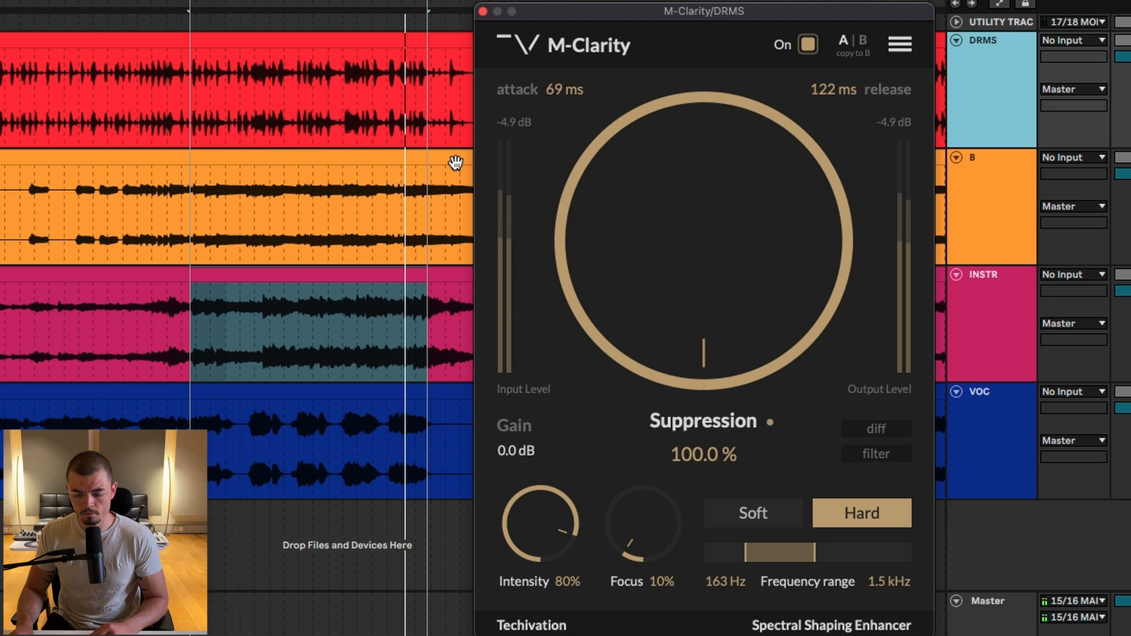
# Select and loop a short section of the DRMS clip, and play it with suppression at 0%
pyautogui.click(245, 98)
pyautogui.scroll(3, 245, 98)
pyautogui.moveTo(275, 104); pyautogui.dragTo(351, 103)
pyautogui.click(271, 89)
pyautogui.moveTo(271, 89); pyautogui.dragTo(462, 107)
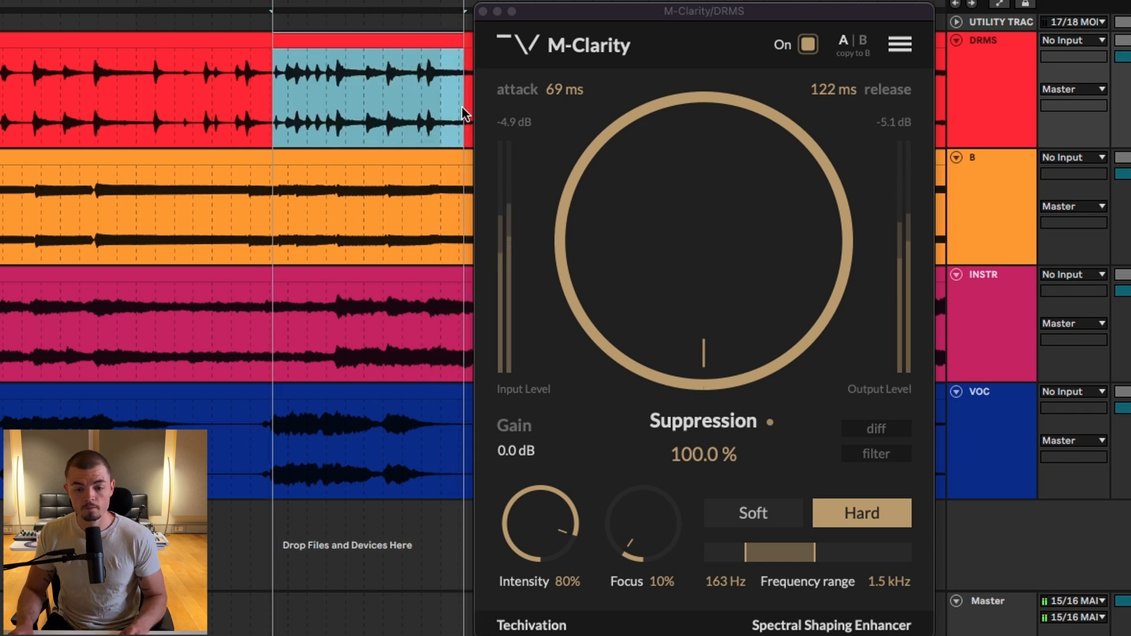
pyautogui.moveTo(783, 262); pyautogui.dragTo(783, 330)
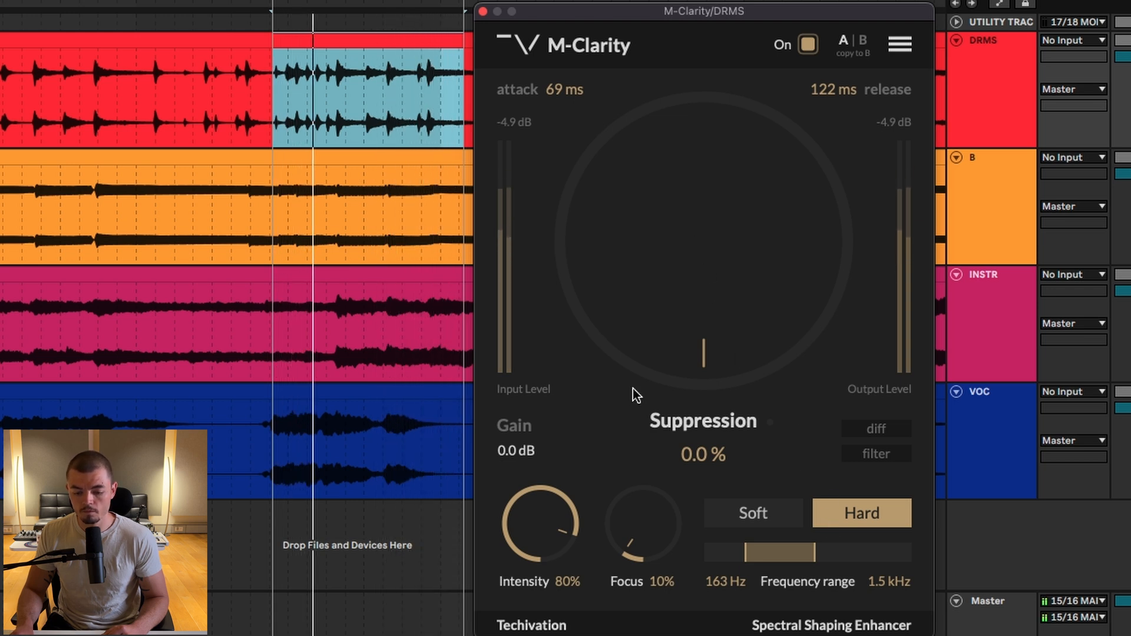
# Monitor the drums' difference signal with the range at 255 Hz–1.4 kHz, focus 98%, intensity 94% and suppression 69.1%
pyautogui.click(875, 430)
pyautogui.moveTo(740, 548); pyautogui.dragTo(743, 556)
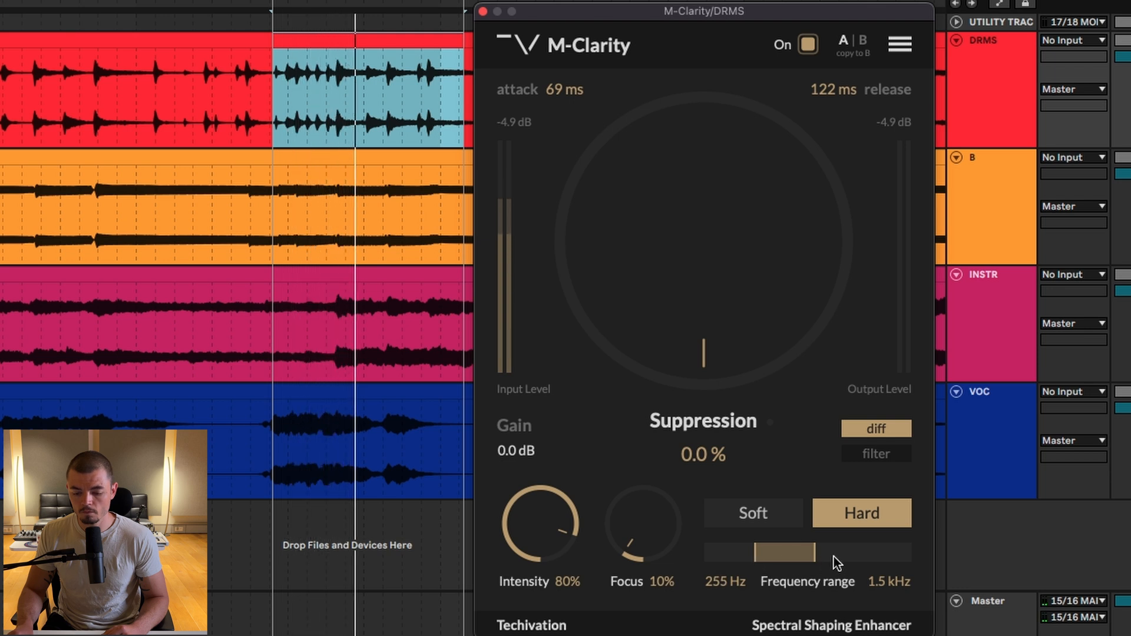
pyautogui.moveTo(818, 556); pyautogui.dragTo(813, 556)
pyautogui.moveTo(643, 530); pyautogui.dragTo(789, 348)
pyautogui.moveTo(541, 531); pyautogui.dragTo(551, 475)
pyautogui.moveTo(718, 302); pyautogui.dragTo(872, 218)
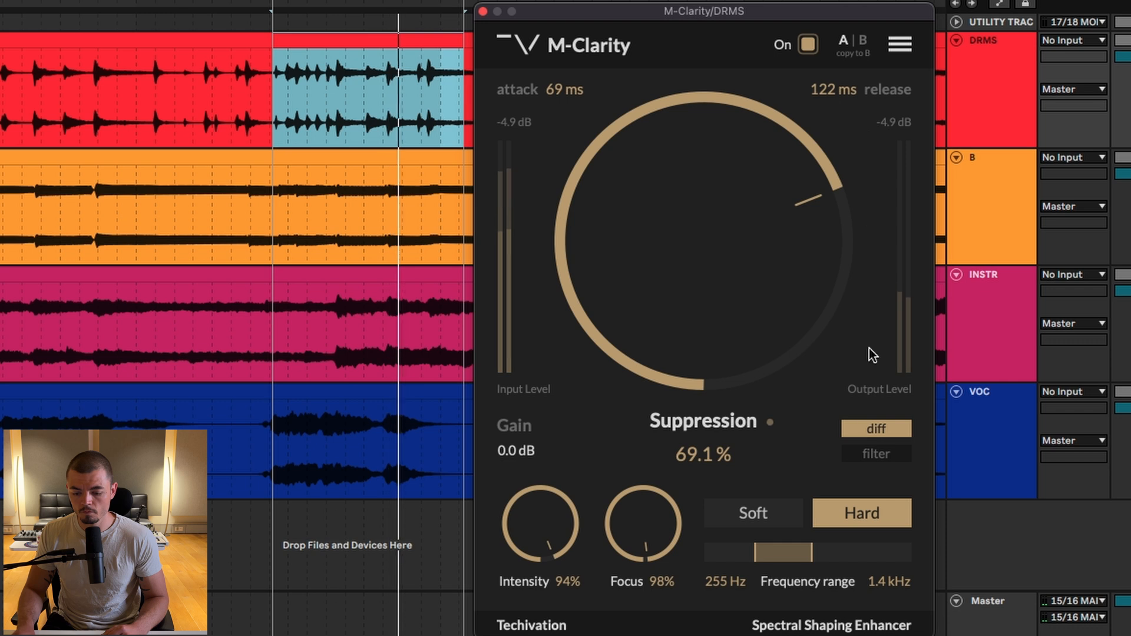
# Shift the drums' frequency range to 120–789 Hz and raise suppression to 87.2%
pyautogui.moveTo(756, 561); pyautogui.dragTo(742, 560)
pyautogui.moveTo(812, 559); pyautogui.dragTo(794, 558)
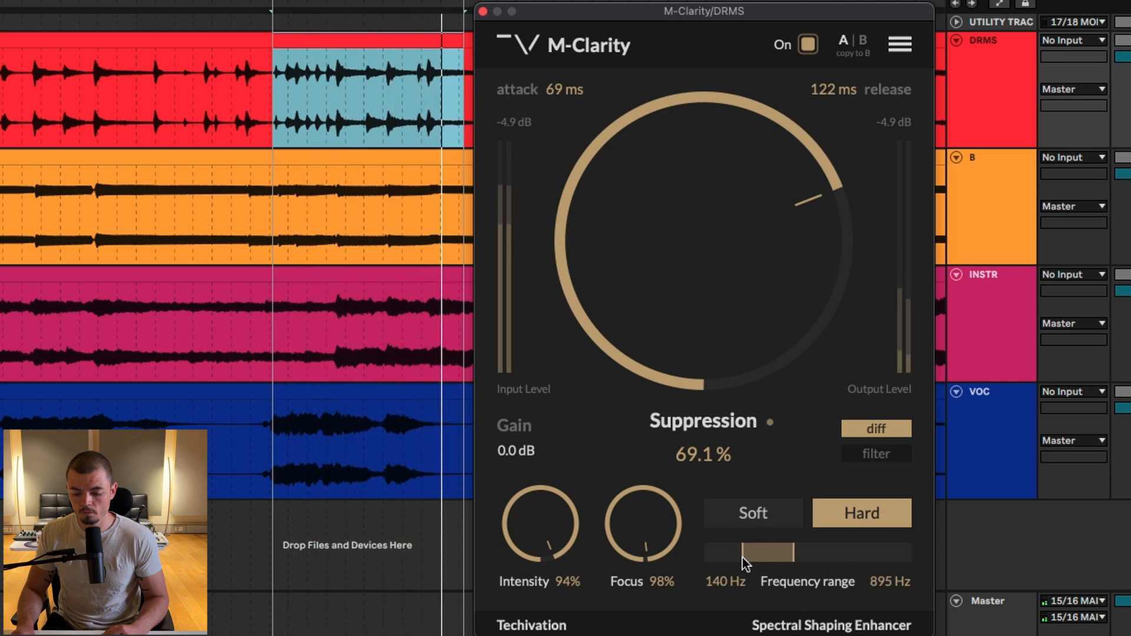
pyautogui.moveTo(770, 418); pyautogui.dragTo(765, 297)
pyautogui.moveTo(789, 556); pyautogui.dragTo(785, 554)
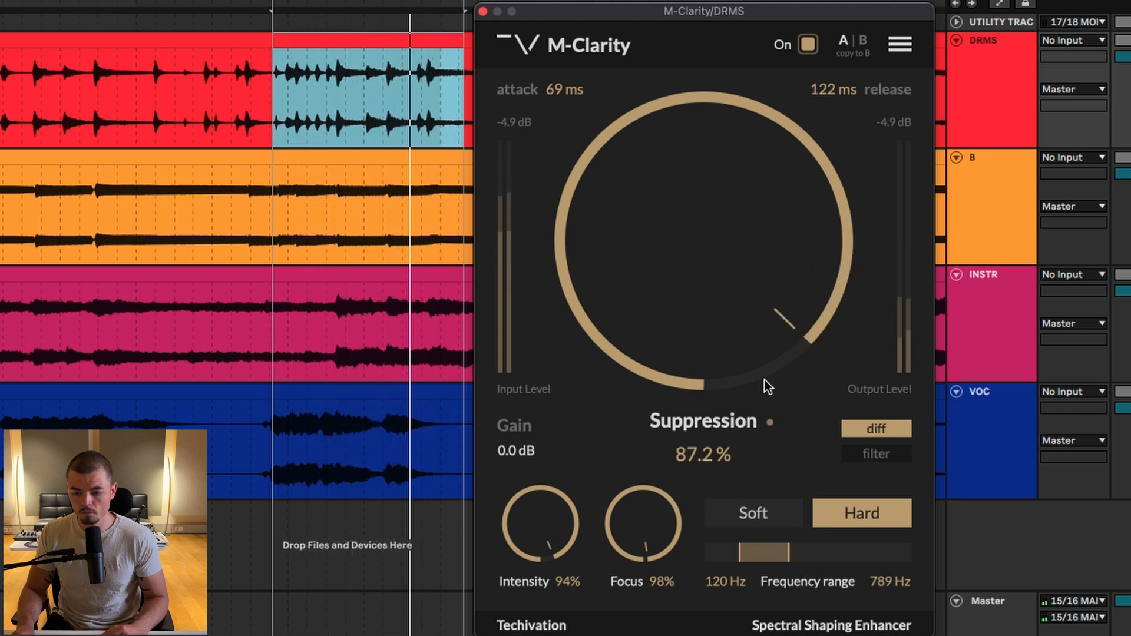
# Turn off difference monitoring and compare the drums with suppression at 0% against 92.4%
pyautogui.click(873, 425)
pyautogui.doubleClick(745, 259)
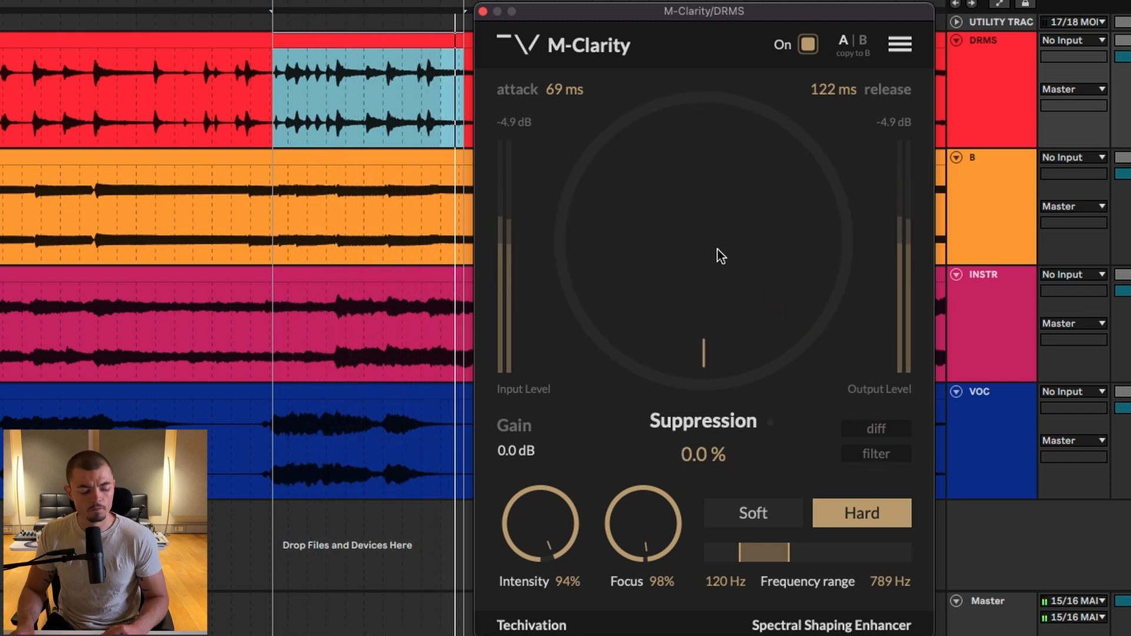
pyautogui.moveTo(716, 268); pyautogui.dragTo(726, 47)
# Set the drums' attack and release to 0 ms and intensity to 100%, and compare the sound with suppression at 0%
pyautogui.moveTo(570, 90); pyautogui.dragTo(607, 177)
pyautogui.moveTo(837, 91); pyautogui.dragTo(837, 133)
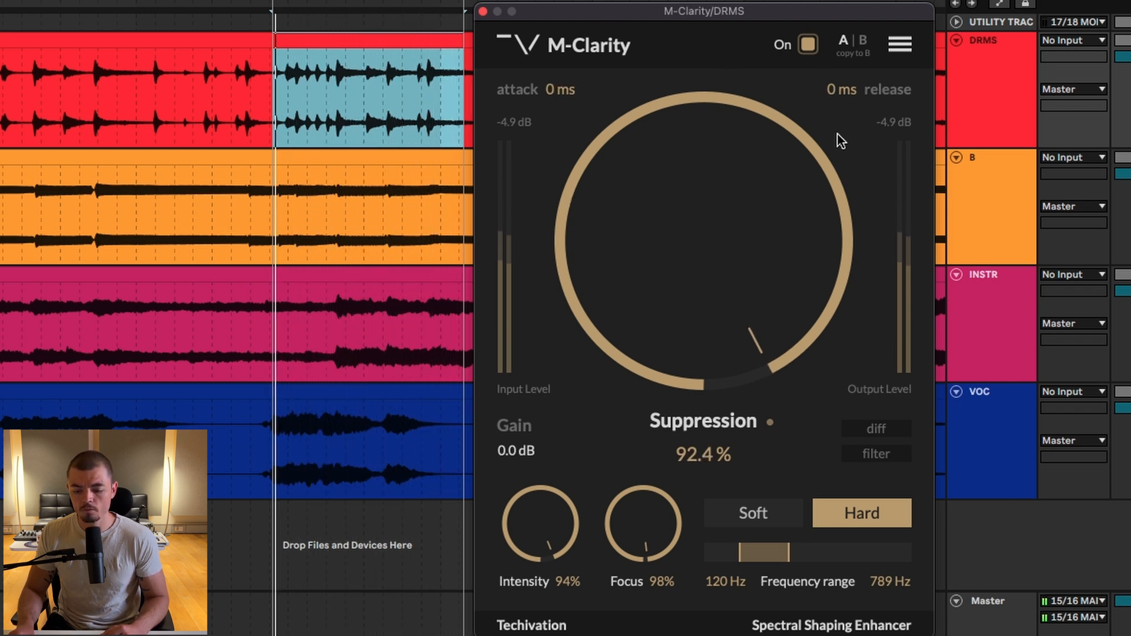
pyautogui.moveTo(551, 530); pyautogui.dragTo(553, 523)
pyautogui.moveTo(727, 292); pyautogui.dragTo(730, 613)
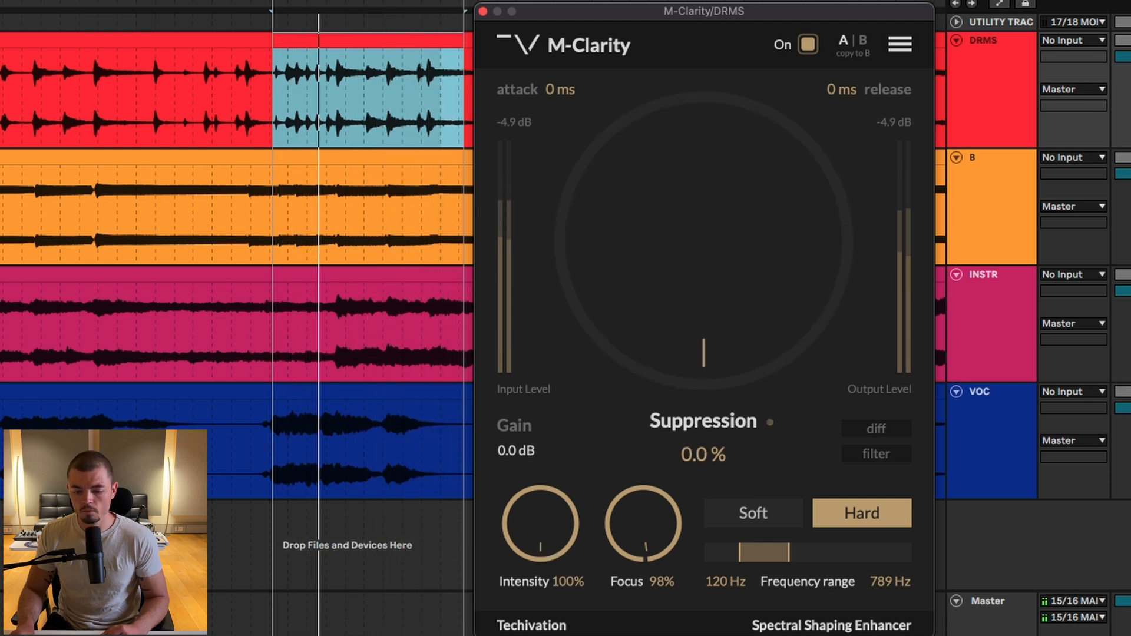
pyautogui.moveTo(730, 288); pyautogui.dragTo(761, 91)
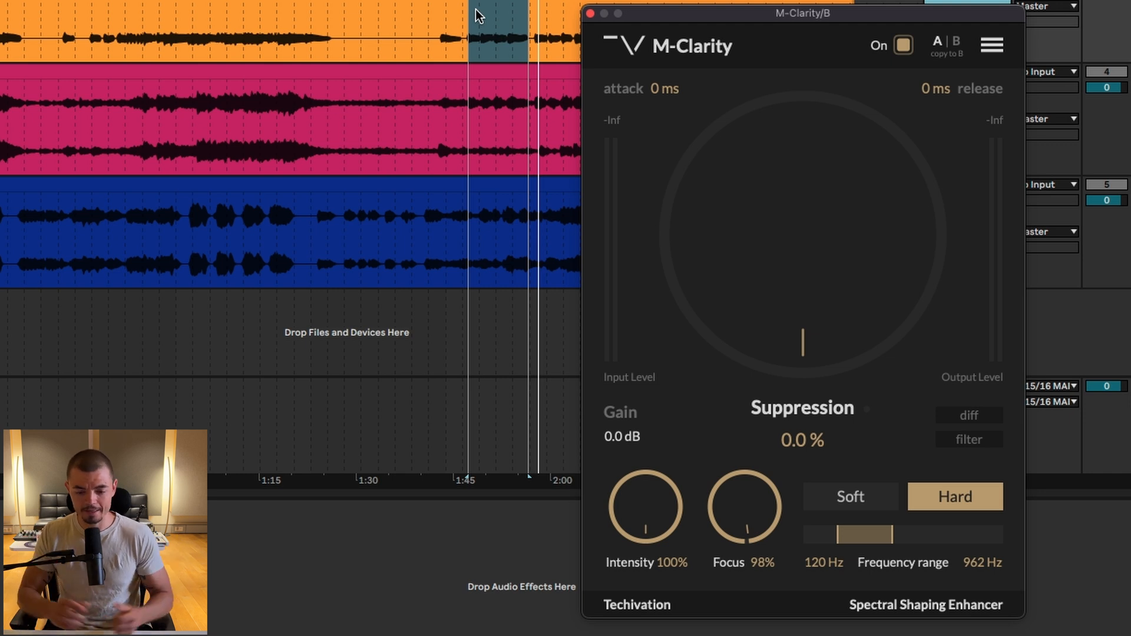
# Play the looped section of the B track and narrow its M-Clarity range to 140–399 Hz with difference monitoring on
pyautogui.press('space')
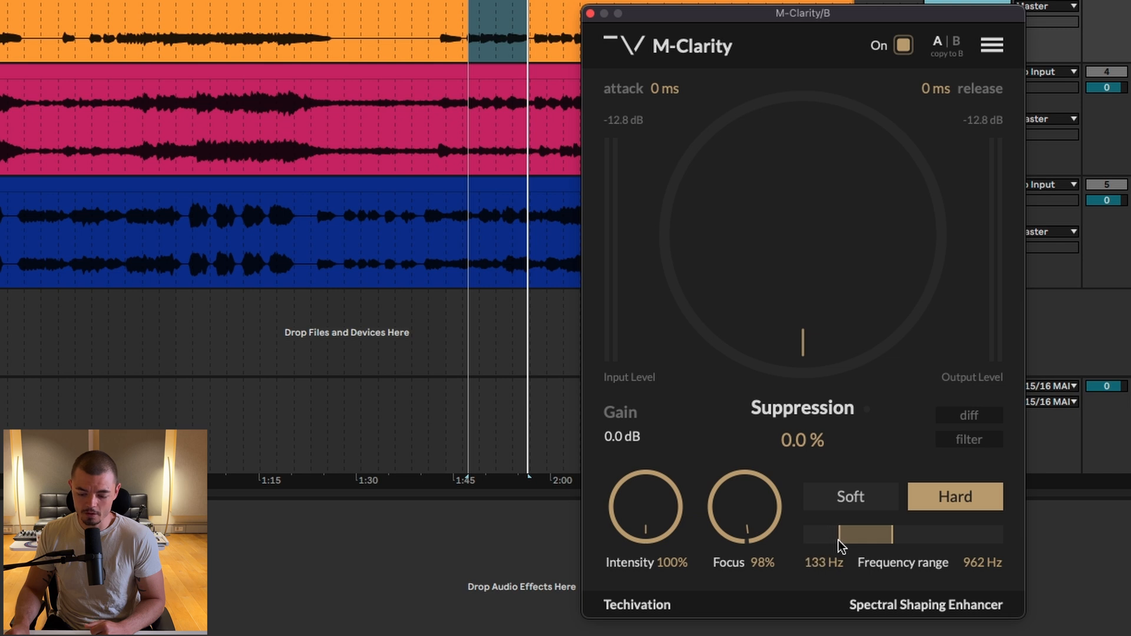
pyautogui.moveTo(871, 541); pyautogui.dragTo(864, 540)
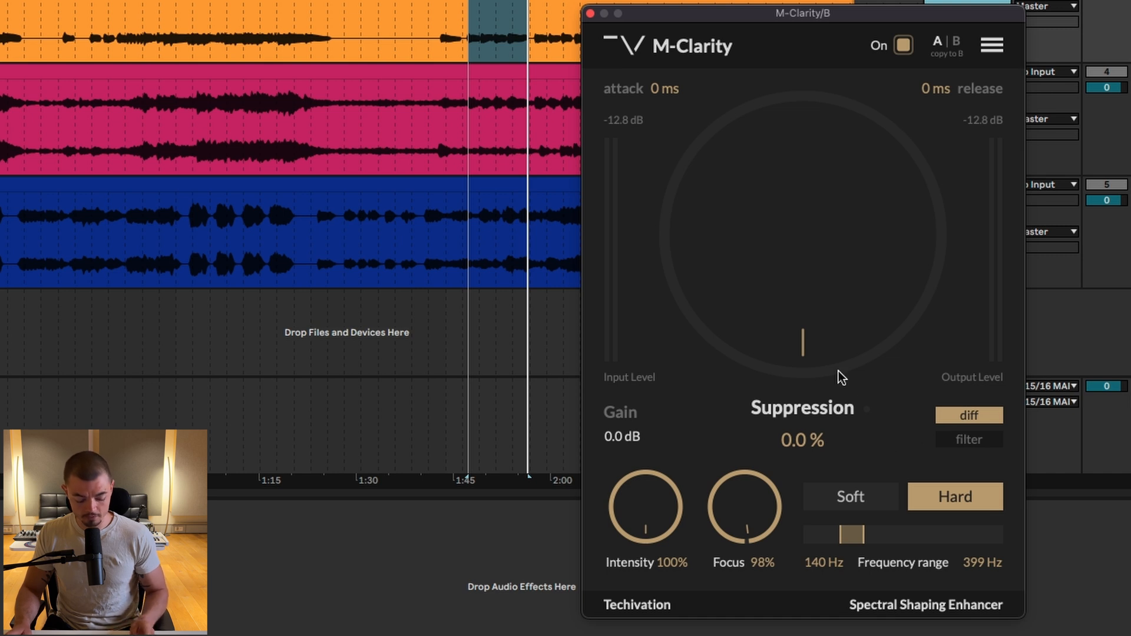
# Audition the bass difference signal at 100% suppression, and compare the processed bass with difference monitoring off at 0% and 93.8%
pyautogui.moveTo(839, 370); pyautogui.dragTo(840, 225)
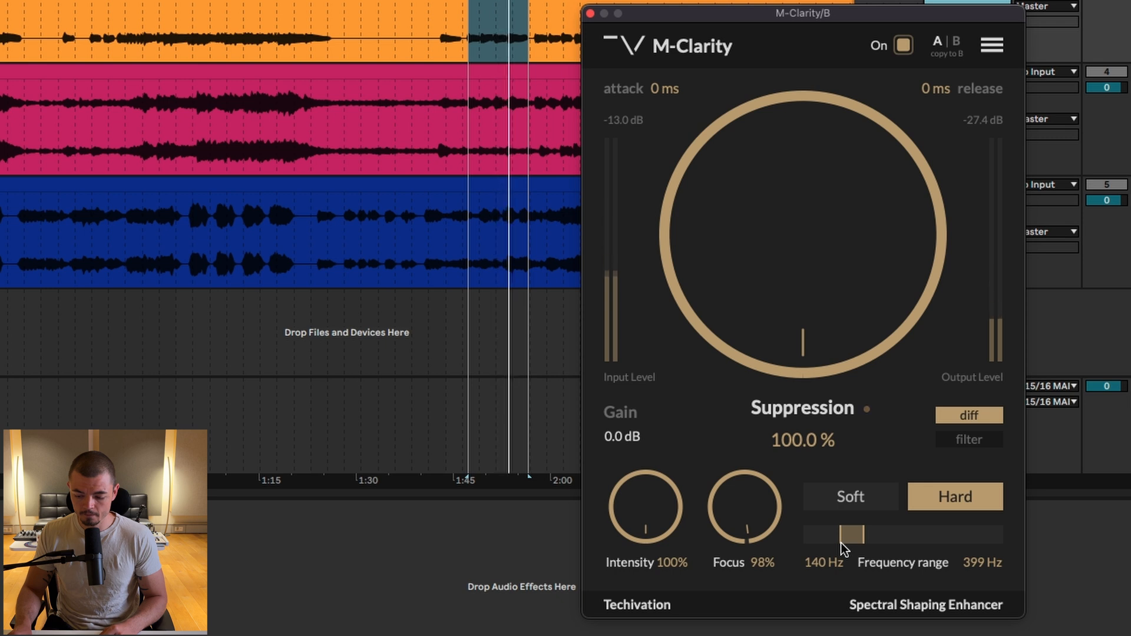
pyautogui.click(950, 419)
pyautogui.moveTo(858, 330); pyautogui.dragTo(757, 434)
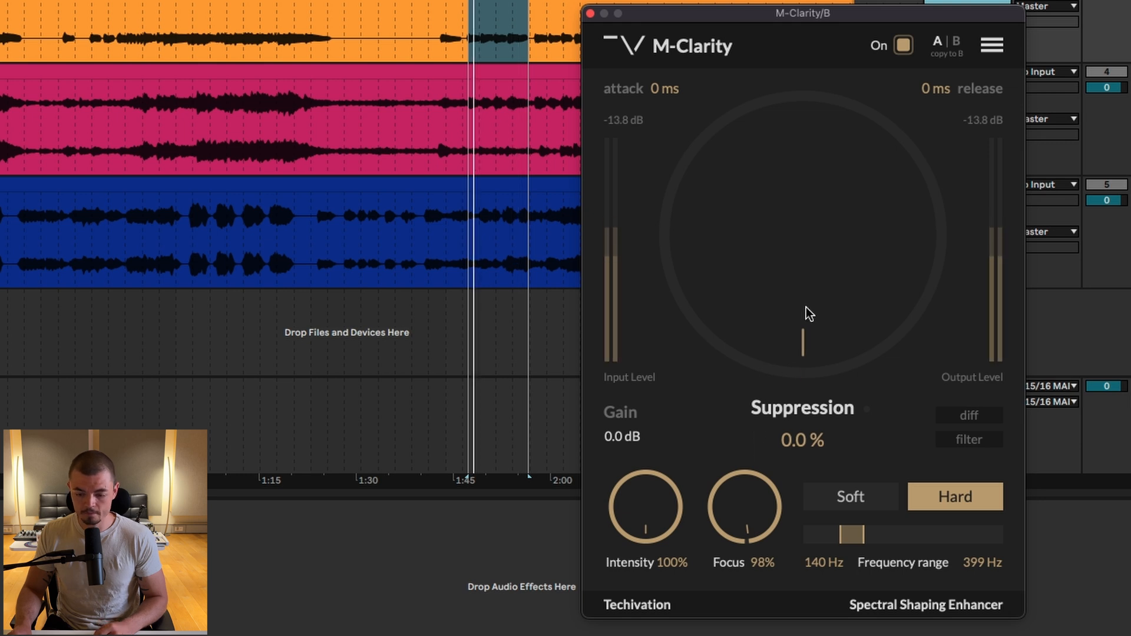
pyautogui.moveTo(806, 313); pyautogui.dragTo(817, 104)
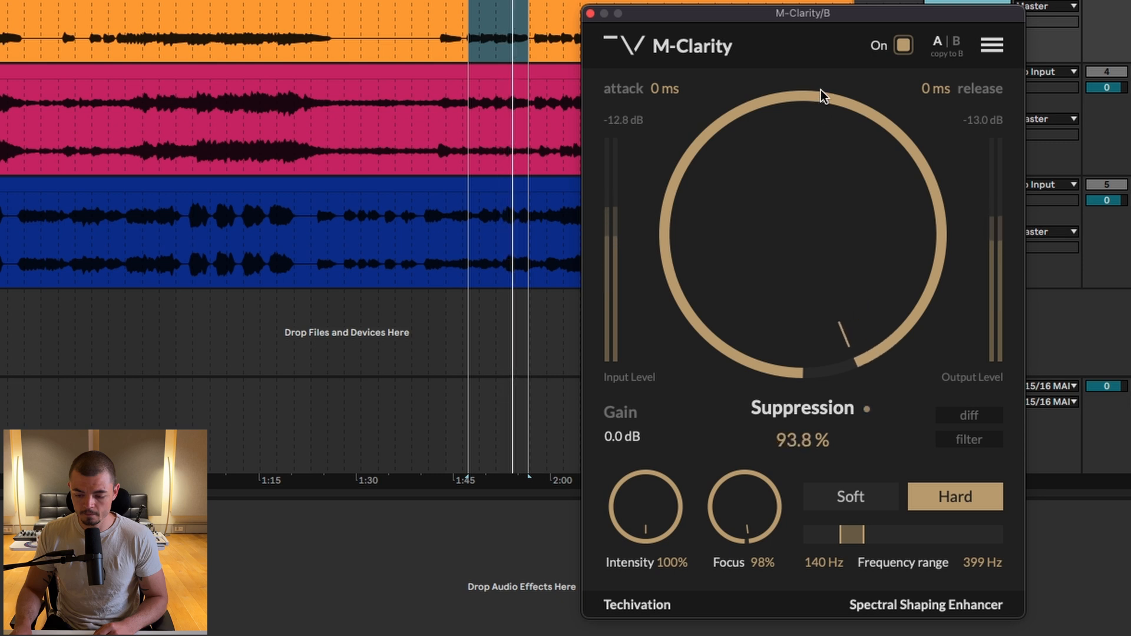
# Set the bass focus to 100% and compare the sound with suppression at 0% against 98.1%
pyautogui.doubleClick(723, 498)
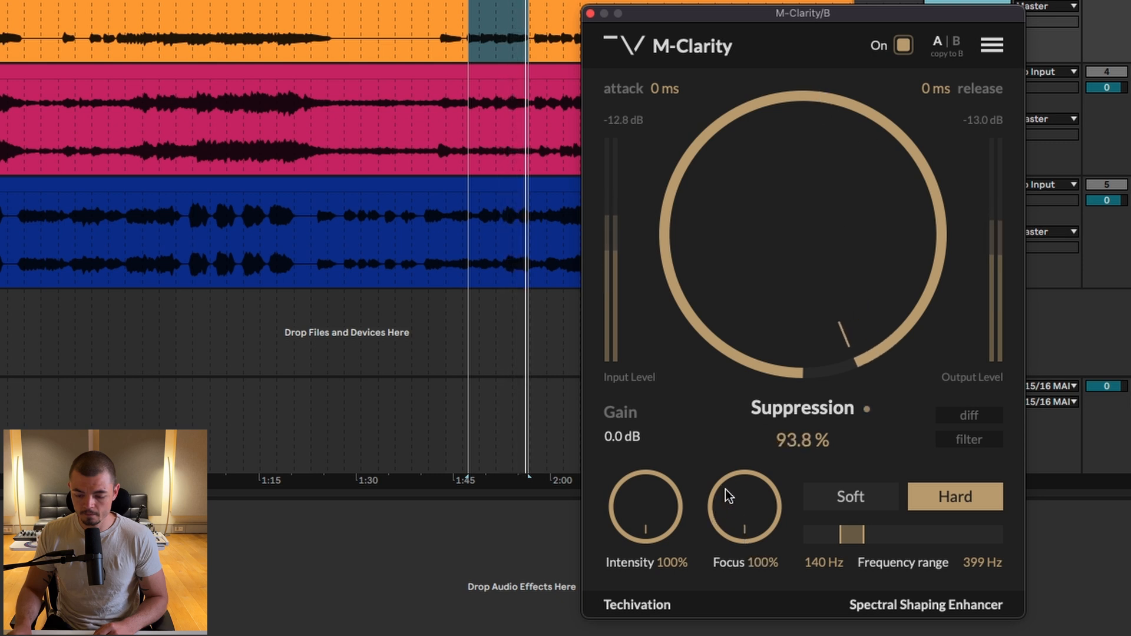
pyautogui.doubleClick(769, 256)
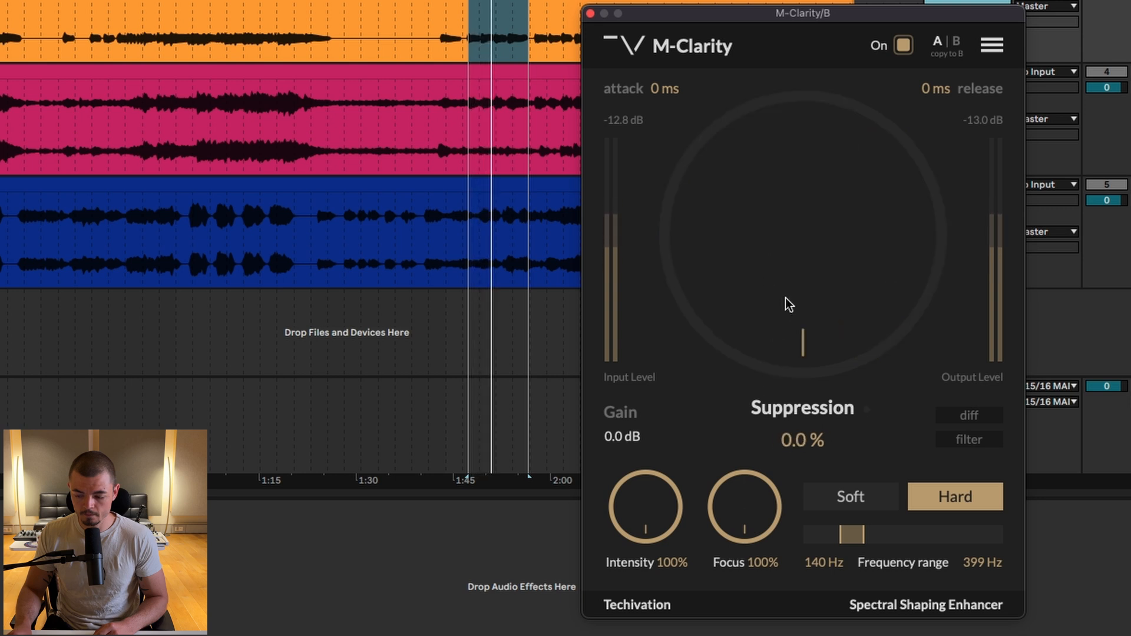
pyautogui.moveTo(786, 298); pyautogui.dragTo(819, 70)
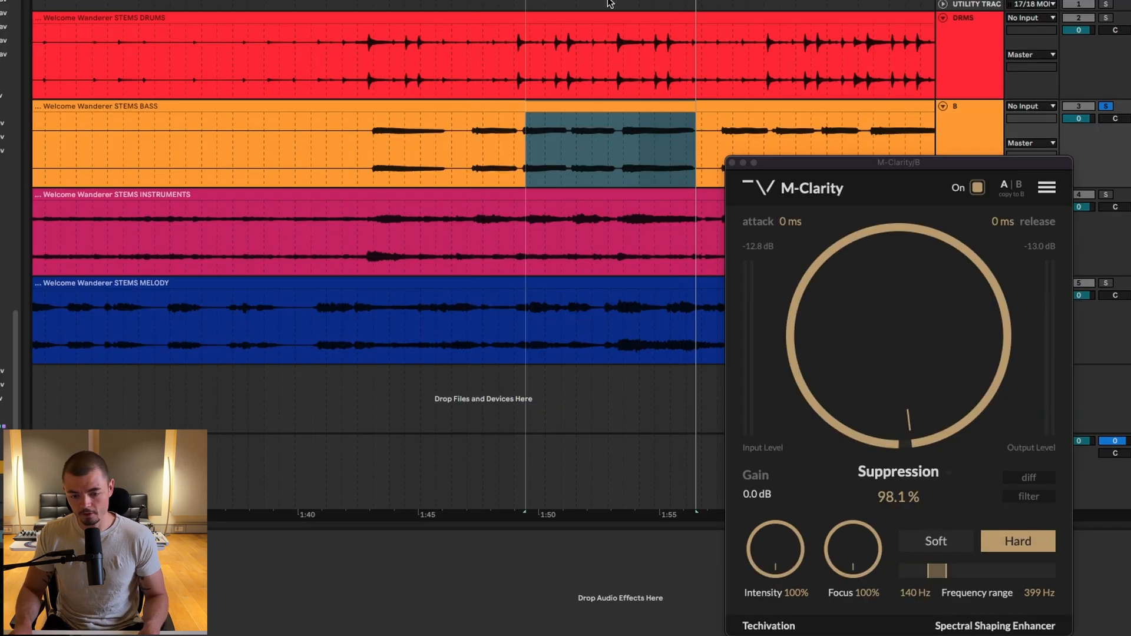
# Shorten the playback loop to the bass note around 1:55 and compare suppression at 0% against 96.5%
pyautogui.moveTo(525, 7); pyautogui.dragTo(622, 7)
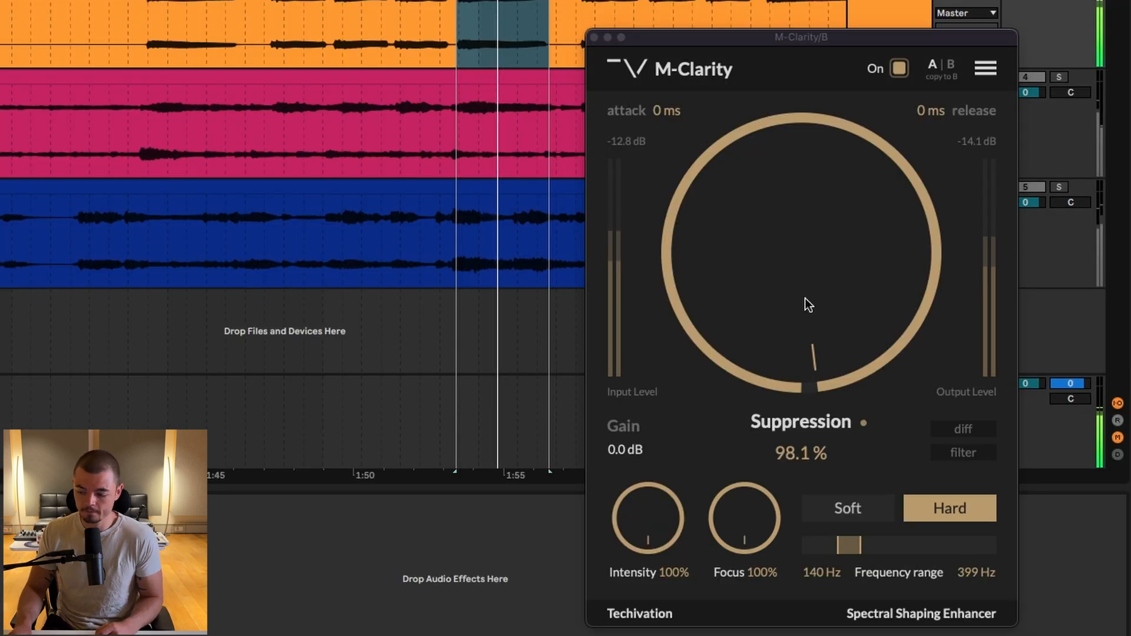
pyautogui.moveTo(901, 372); pyautogui.dragTo(902, 412)
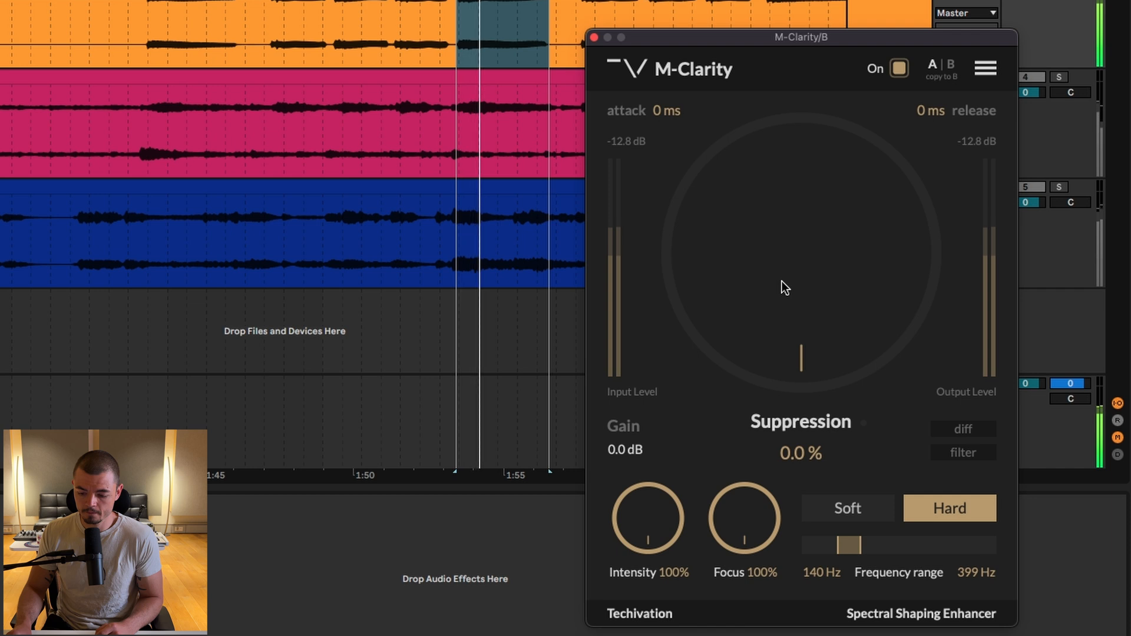
pyautogui.moveTo(776, 302); pyautogui.dragTo(854, 94)
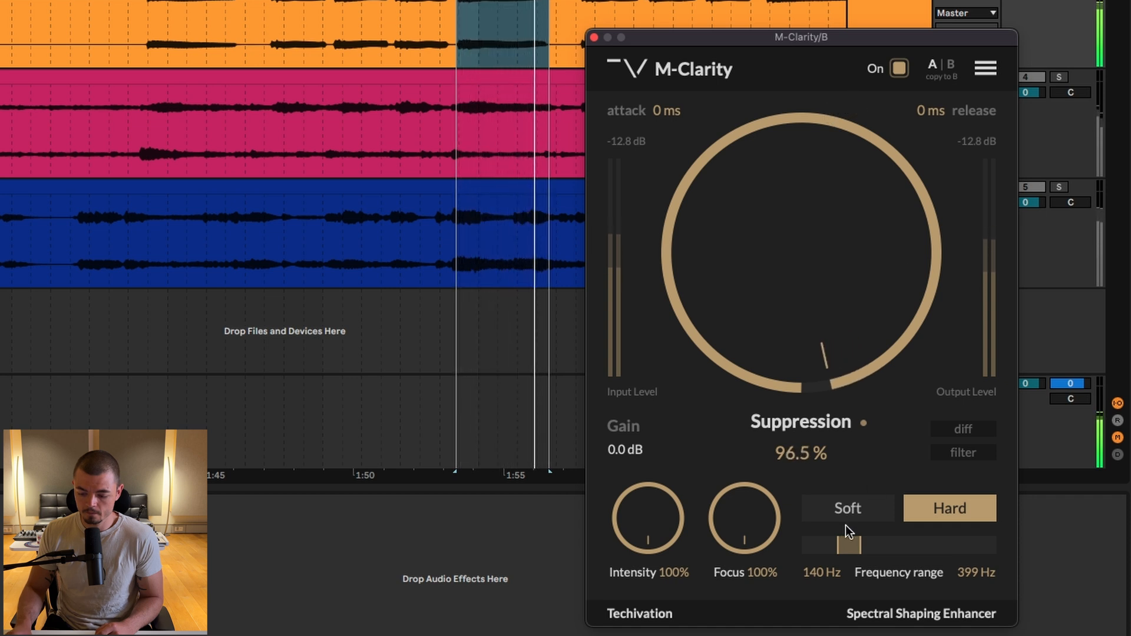
# Raise the lower limit of the bass frequency range to 163 Hz and the suppression to 100%
pyautogui.moveTo(836, 543); pyautogui.dragTo(839, 544)
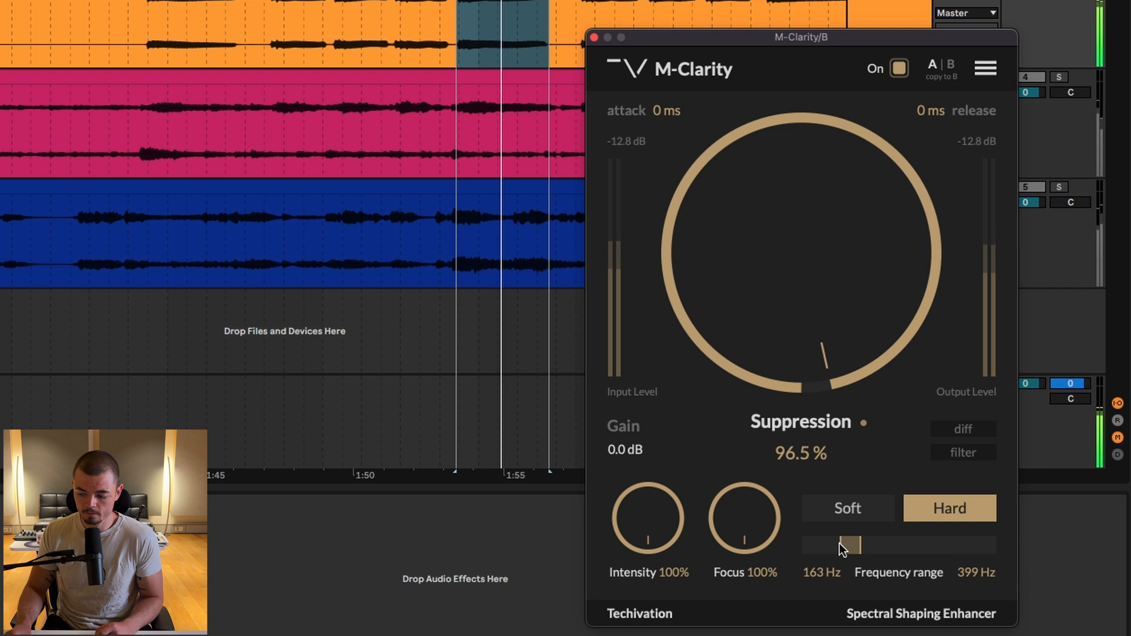
pyautogui.moveTo(790, 264); pyautogui.dragTo(837, 170)
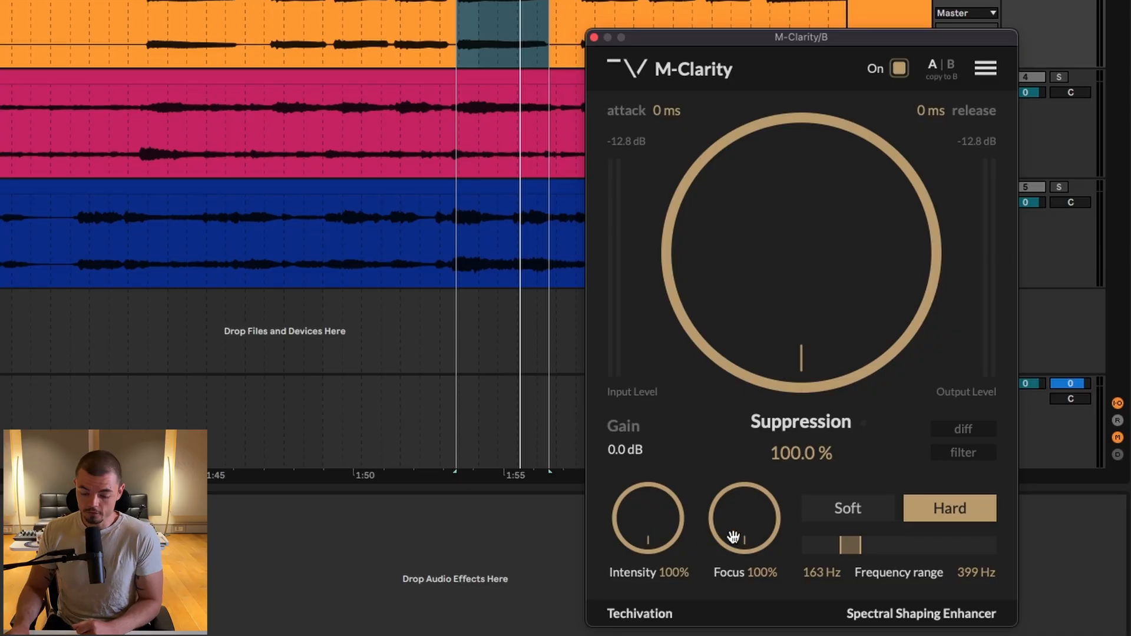
pyautogui.moveTo(732, 538); pyautogui.dragTo(744, 497)
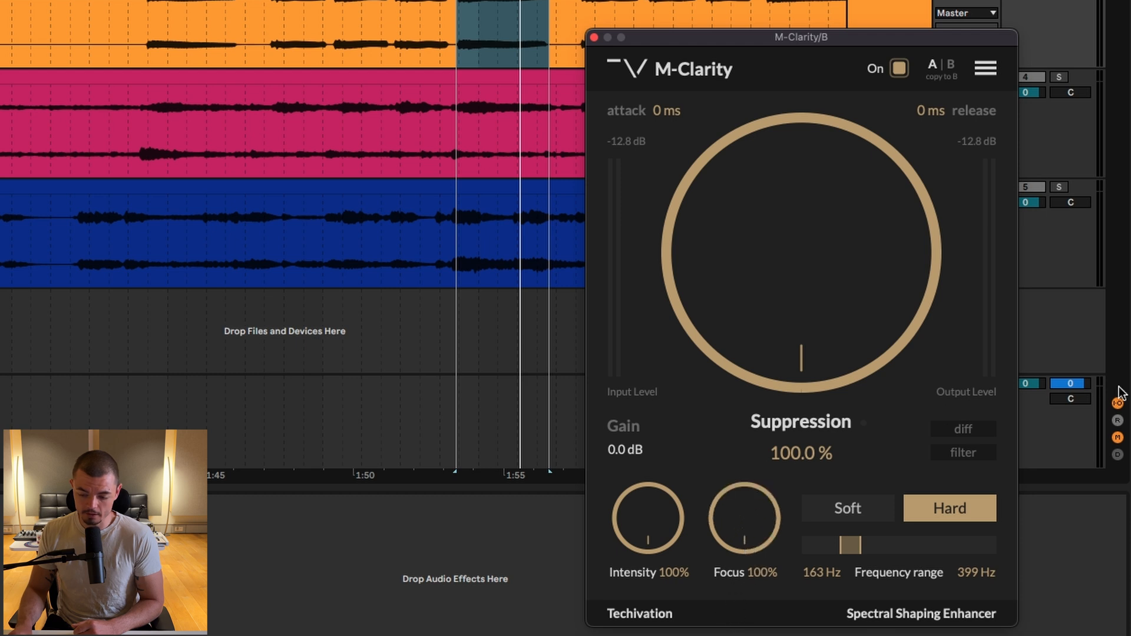
# Play the bass with difference monitoring on, comparing focus at 0% against 100%, and set intensity to 94%
pyautogui.click(966, 424)
pyautogui.press('space')
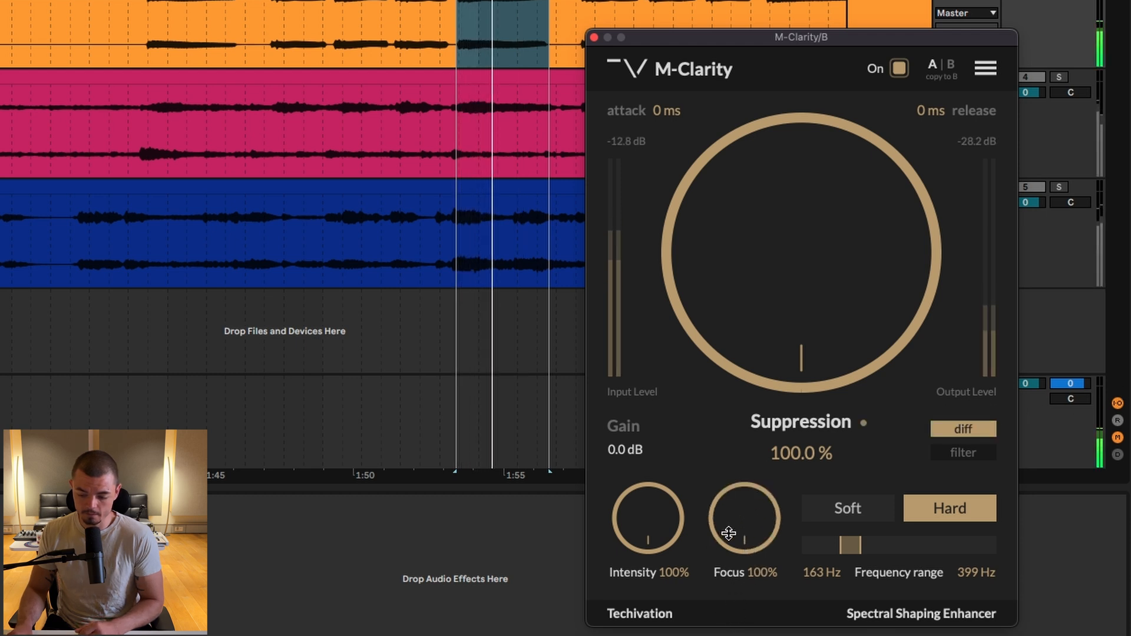
pyautogui.moveTo(734, 522); pyautogui.dragTo(667, 624)
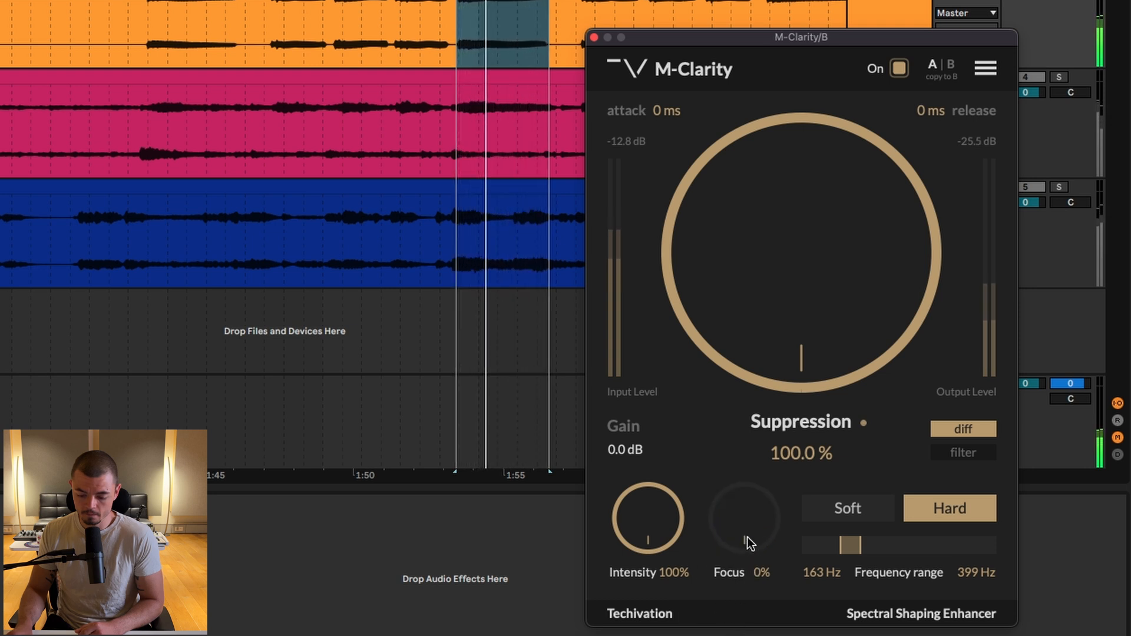
pyautogui.moveTo(747, 536); pyautogui.dragTo(833, 305)
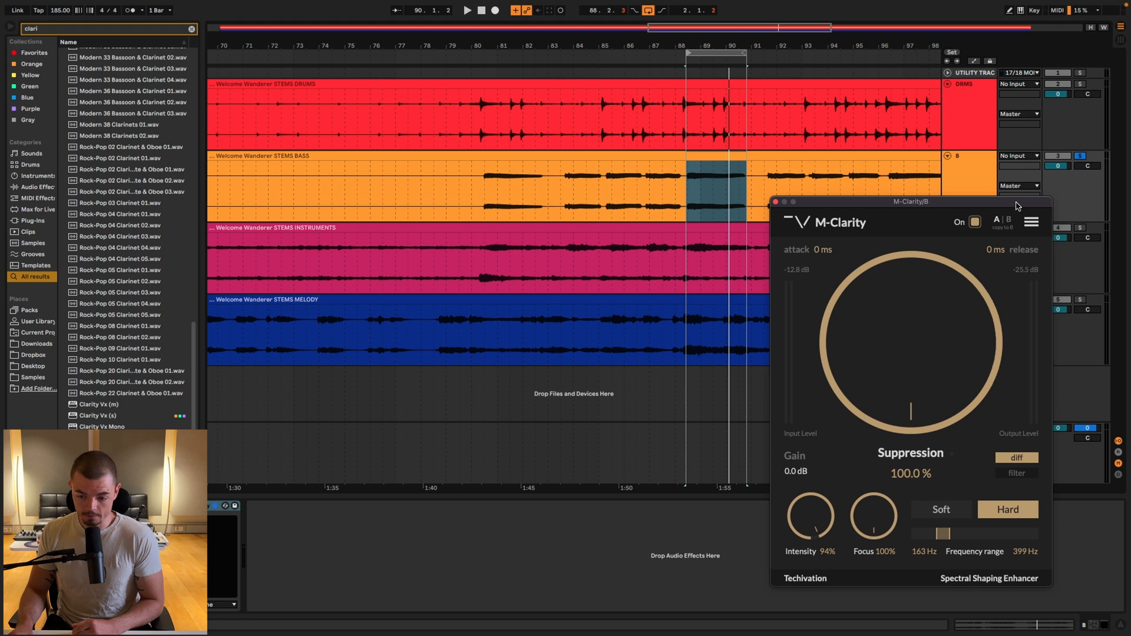
pyautogui.moveTo(1018, 206); pyautogui.dragTo(488, 87)
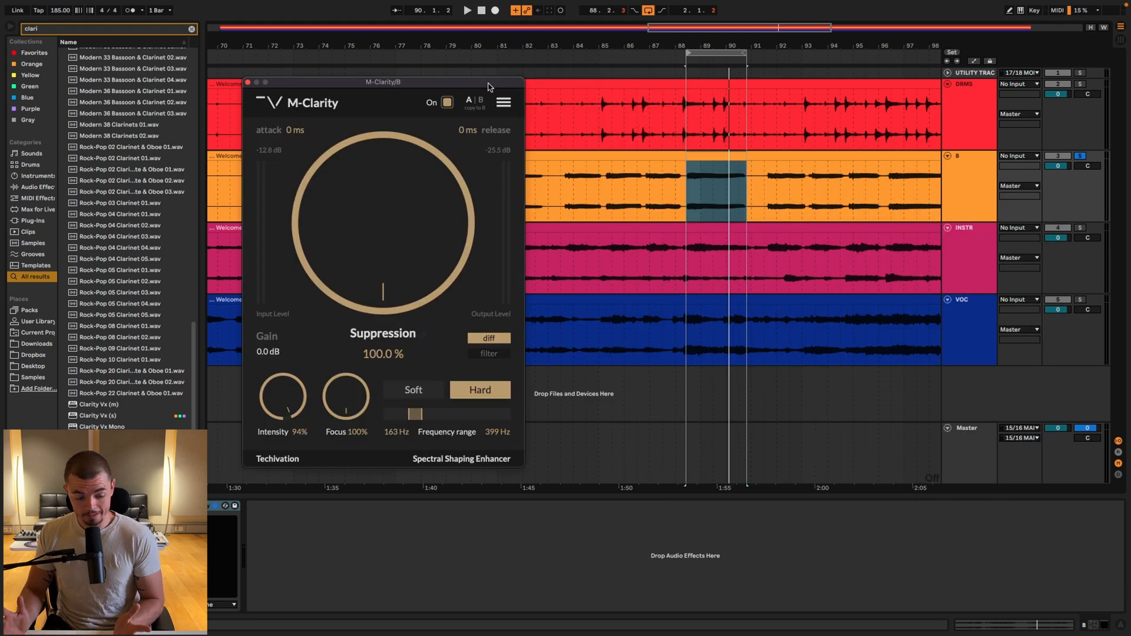